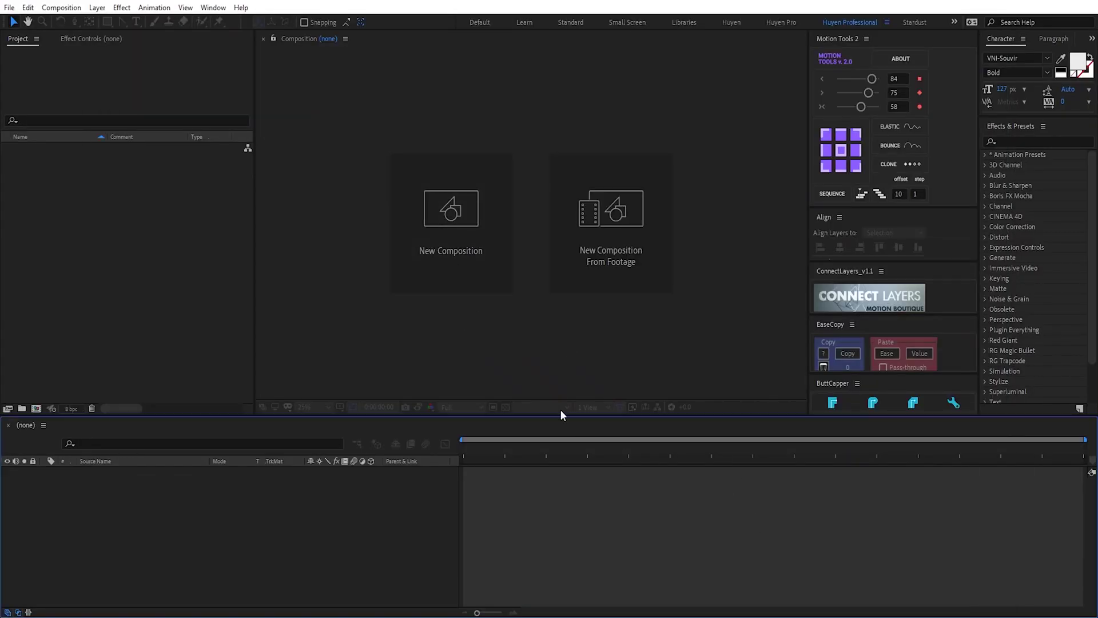
- Create a 1920 x 1080, 24 fps, 30-second composition named Water Overlay Effects and fit it in the viewer
click(455, 248)
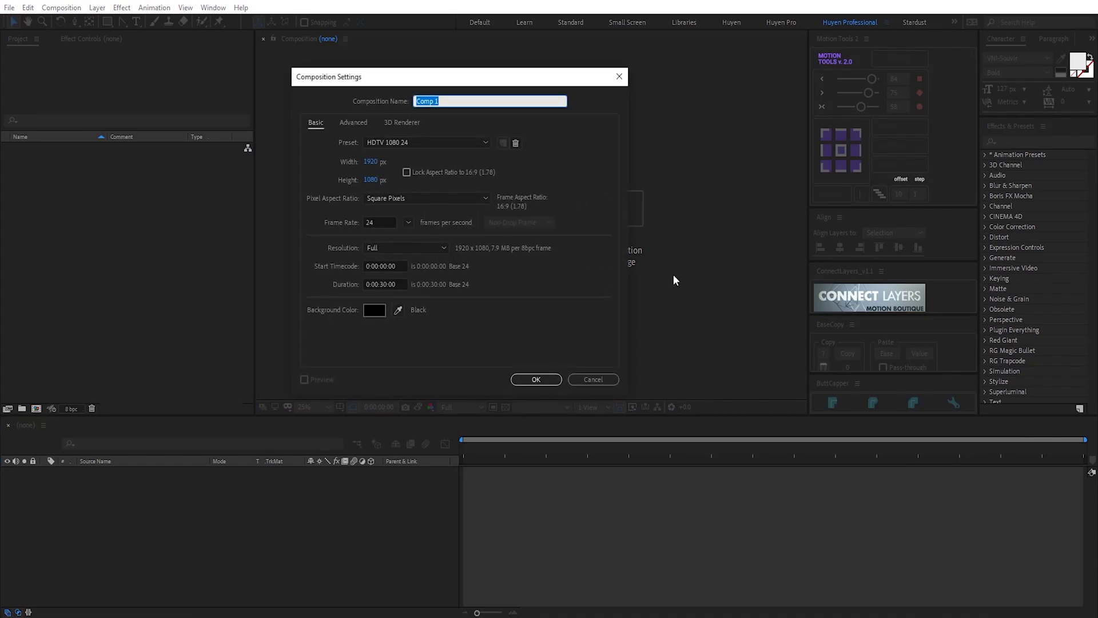
text(Water Overlay Effects)
click(536, 380)
click(309, 408)
click(328, 194)
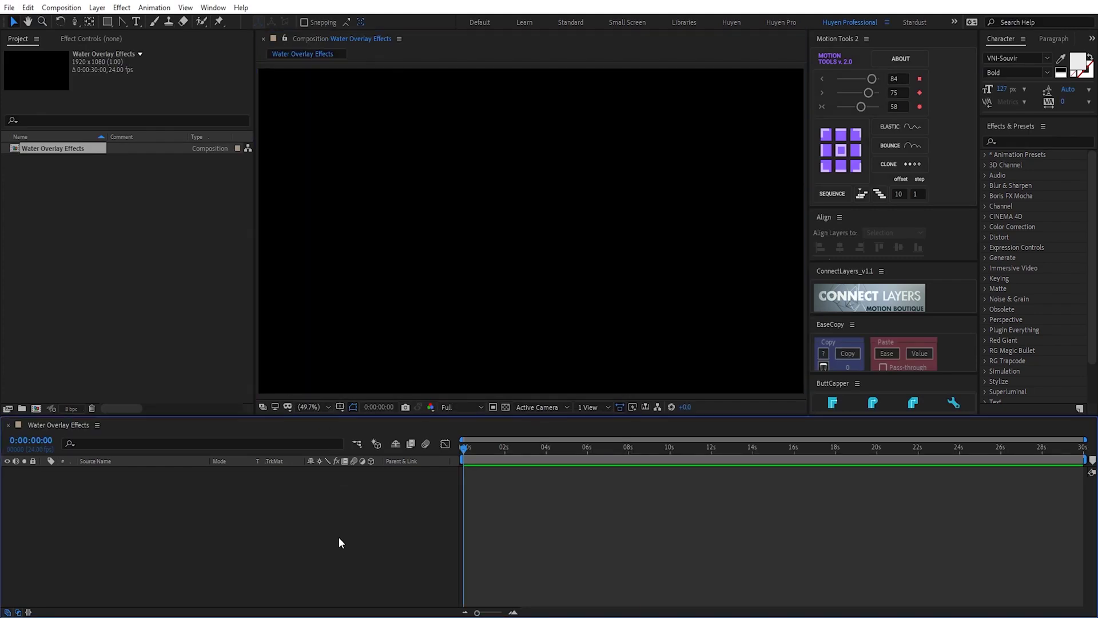
- Add a black composition-sized solid layer named Main Fractal
key(ctrl+y)
text(Main Fractal)
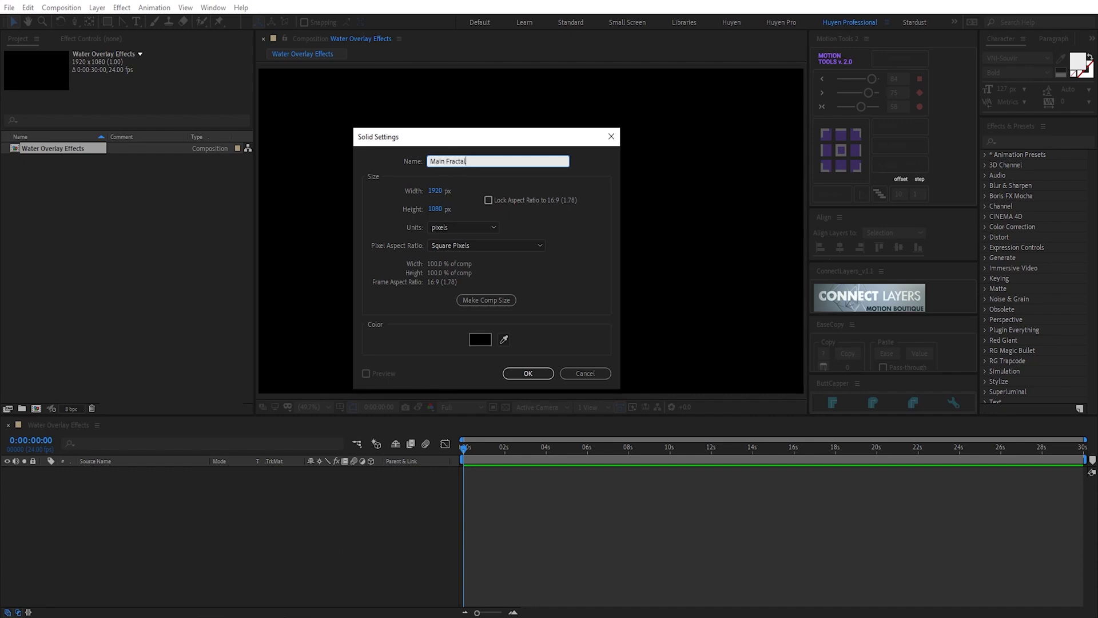
click(529, 373)
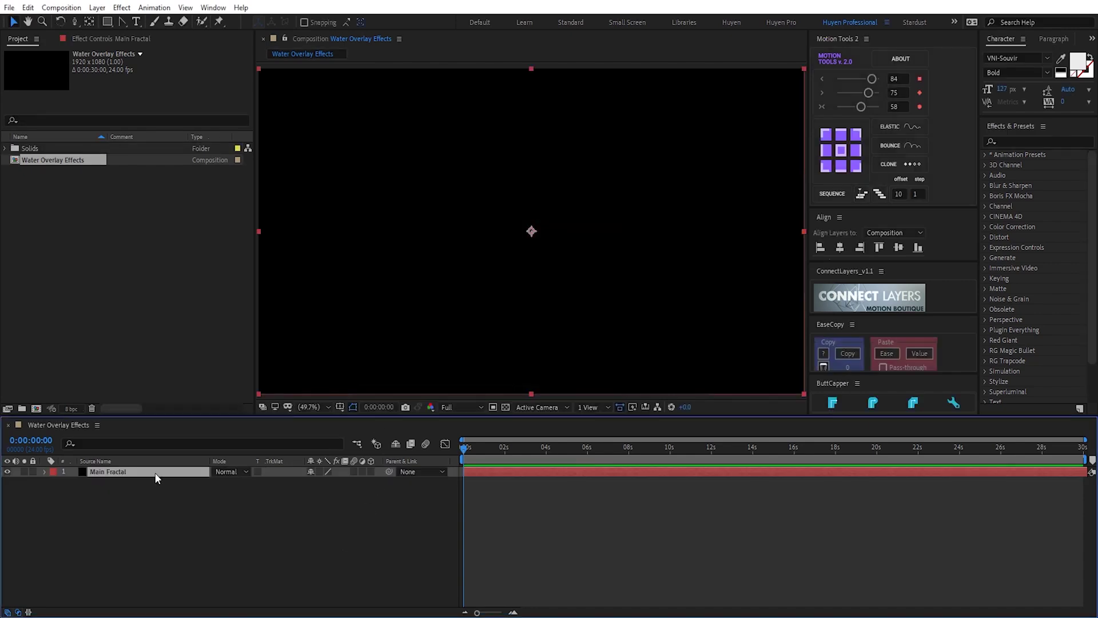
- Apply the Fractal Noise effect to the Main Fractal layer
key(ctrl+space)
text(fra)
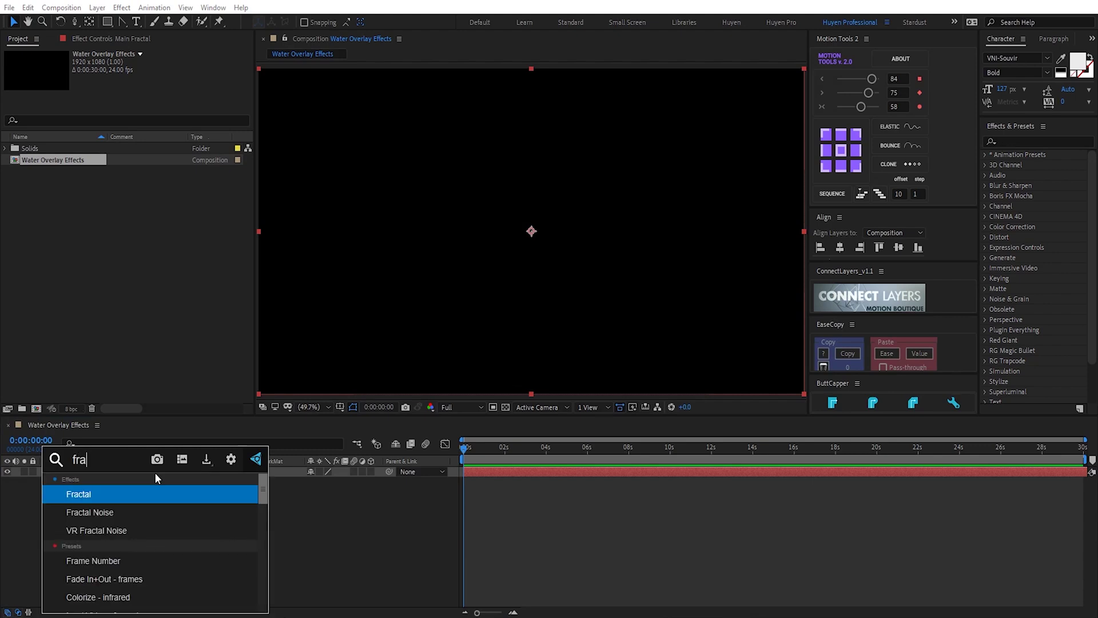
key(Down)
key(Return)
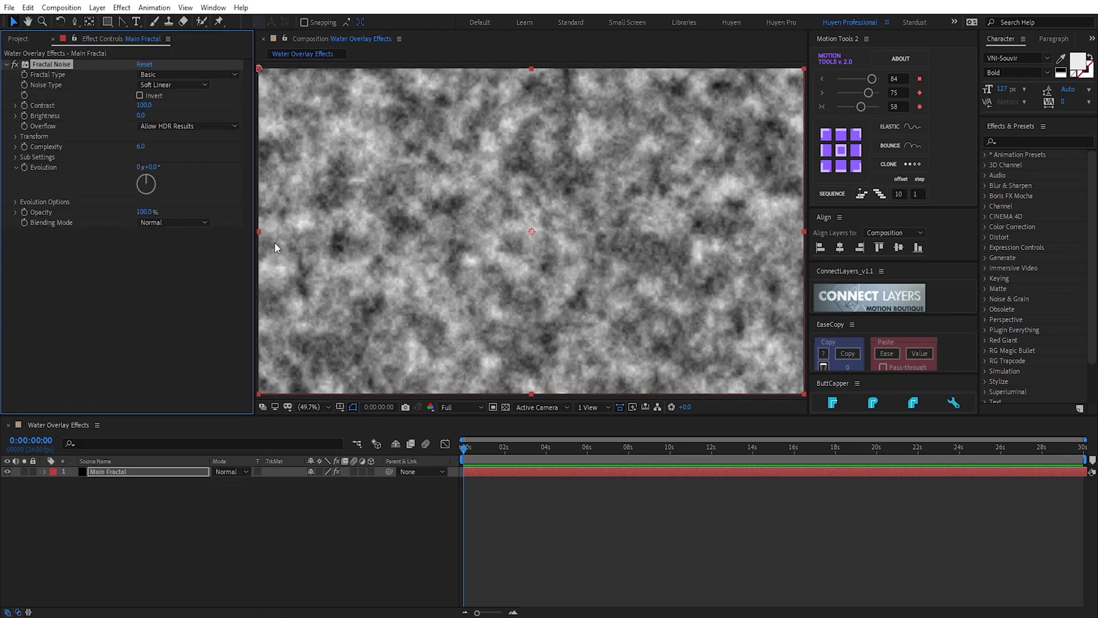
- Set the Fractal Noise fractal type to Strings and keep the noise type at Soft Linear
click(199, 75)
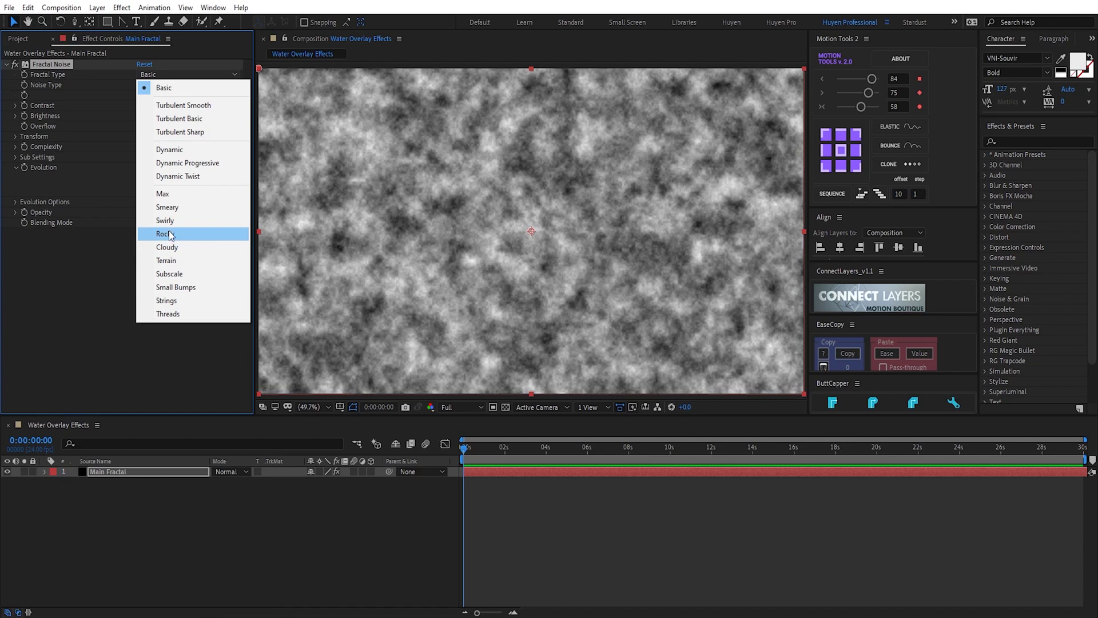
click(165, 300)
click(148, 85)
click(157, 127)
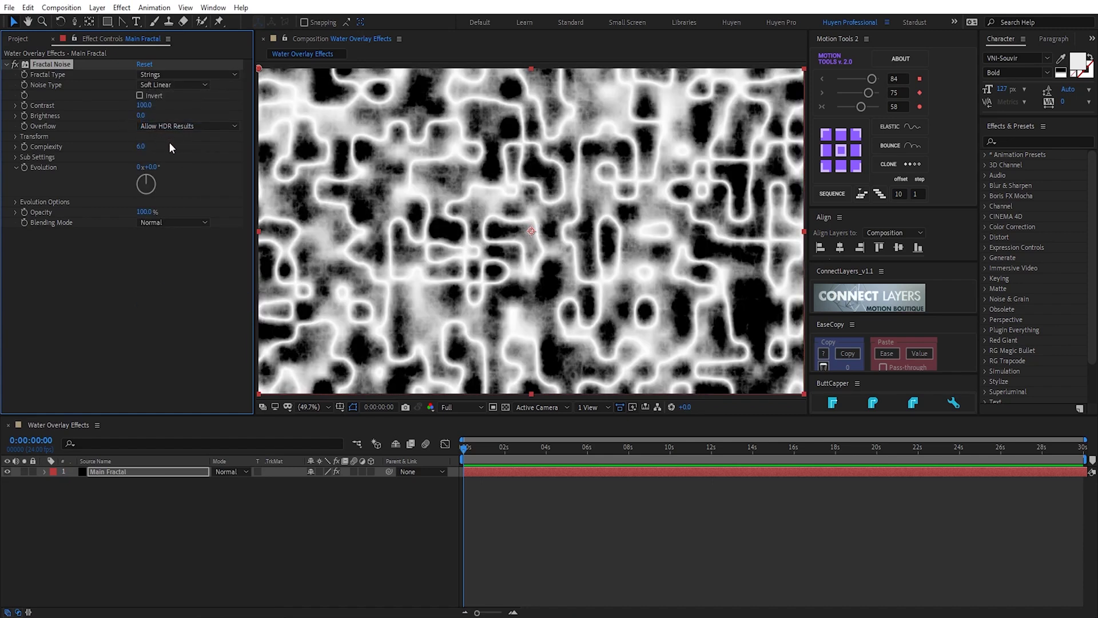
- Animate the Fractal Noise evolution with the expression time*150 and preview the motion from the start
drag(477, 451, 449, 456)
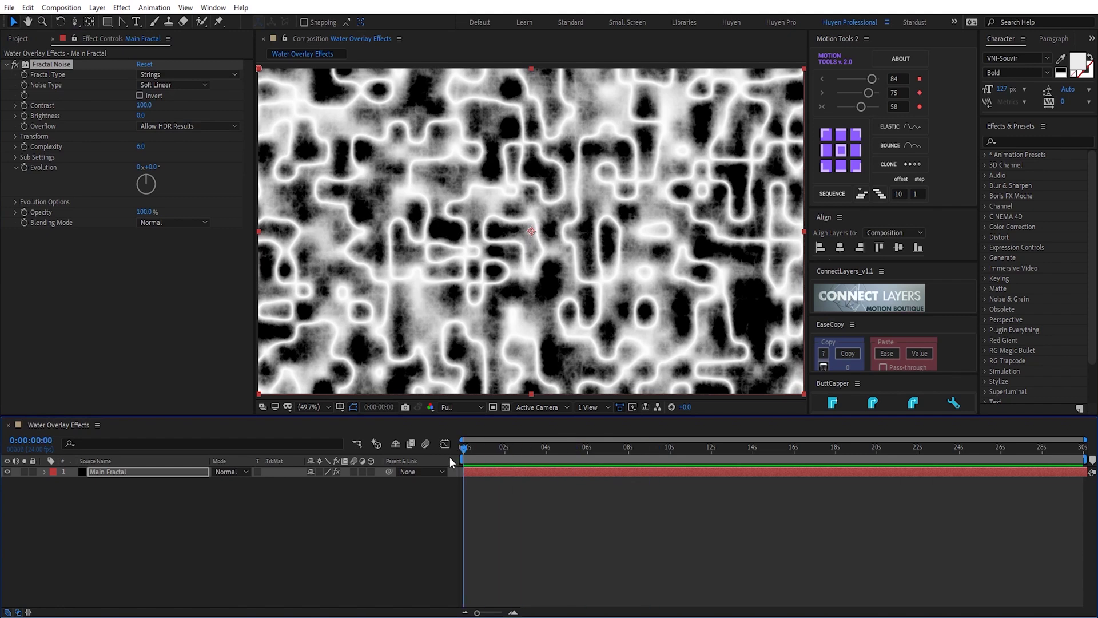
alt+click(23, 167)
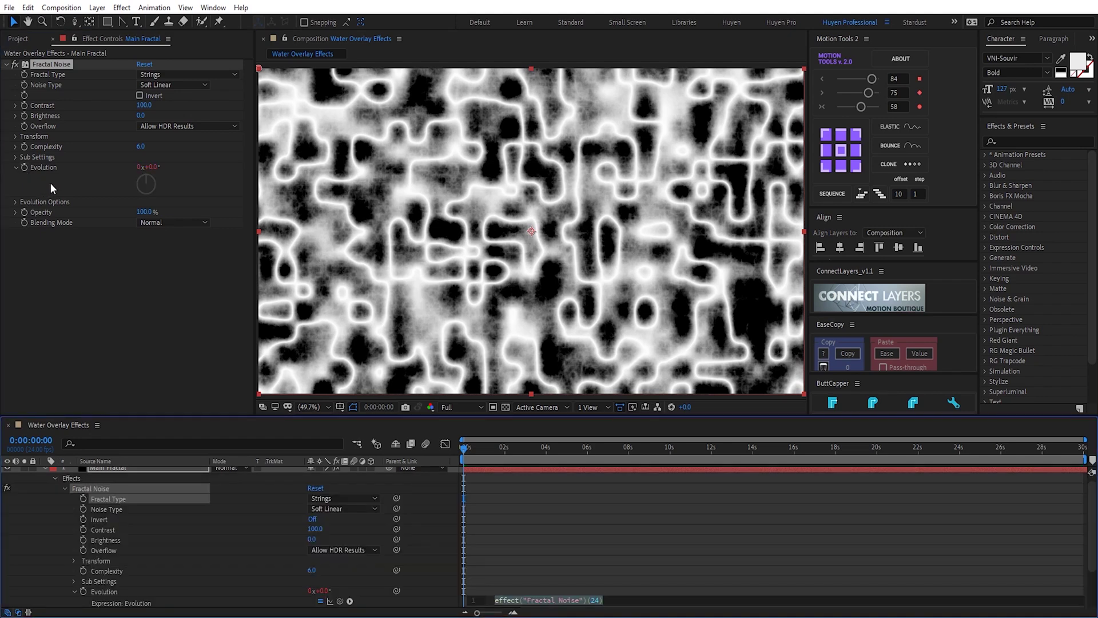
text(time*150)
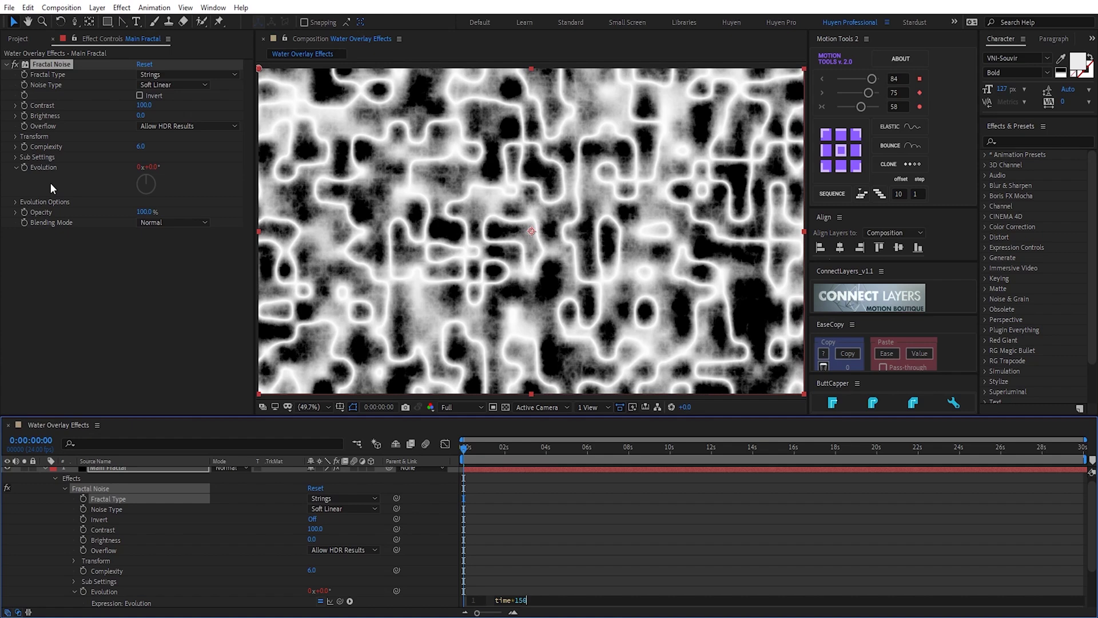
key(KP_Enter)
mouse_move(455, 450)
mouse_down()
mouse_move(584, 454)
mouse_move(455, 452)
mouse_up()
key(space)
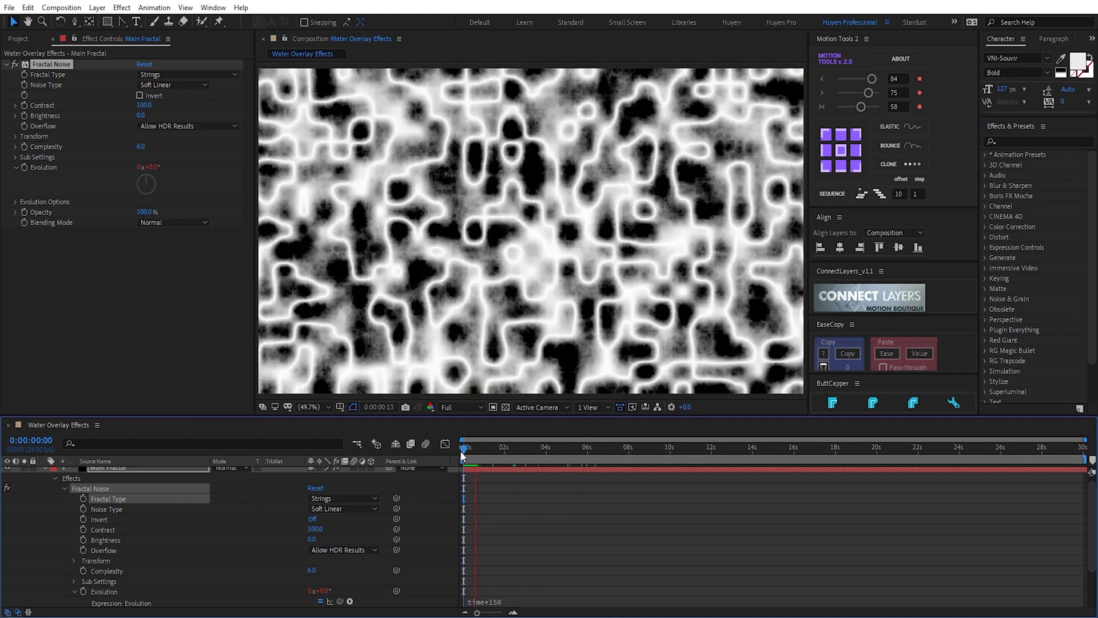
click(46, 467)
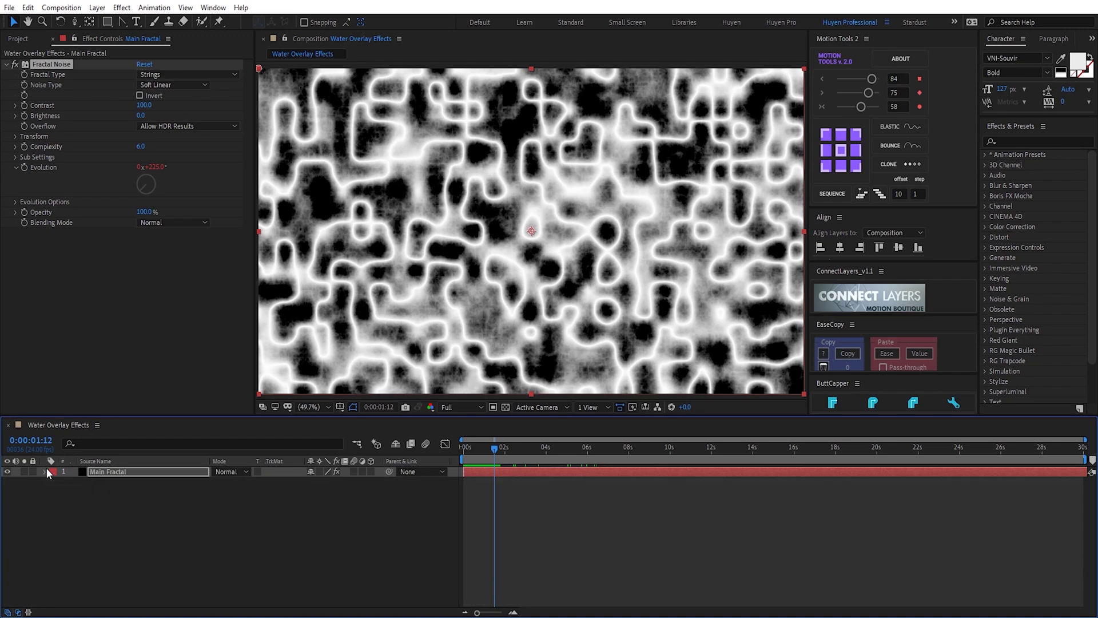
- Disable uniform scaling in the Fractal Noise transform, set scale width to 309 and scale height to 26, and preview the result
click(15, 137)
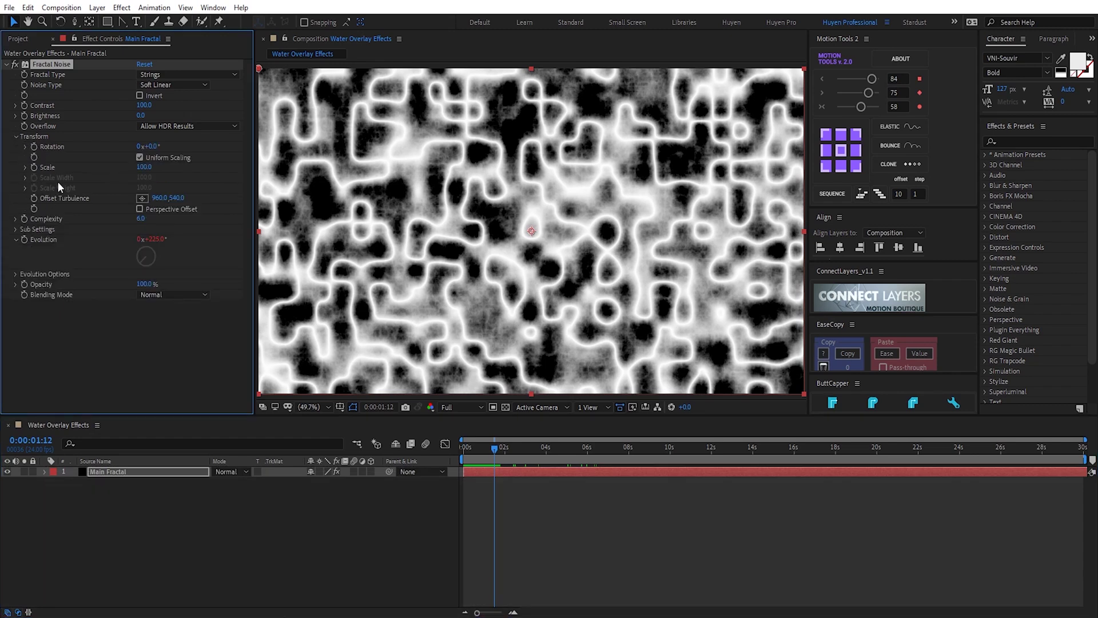
click(139, 158)
click(25, 178)
drag(143, 179, 291, 178)
drag(144, 206, 104, 204)
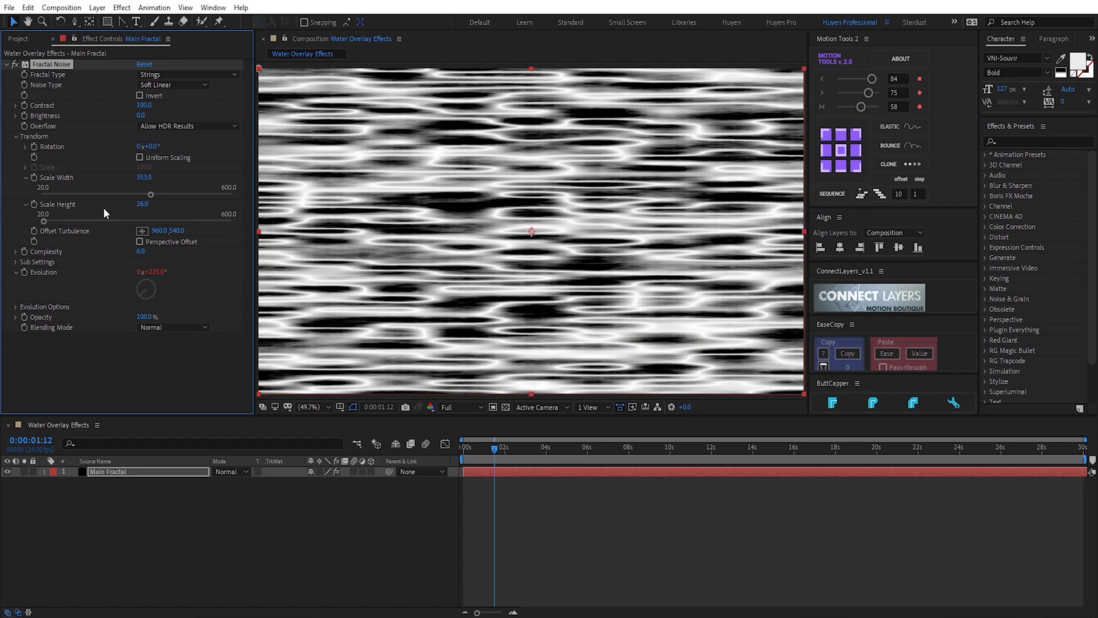
drag(140, 177, 123, 177)
drag(471, 457, 459, 457)
key(space)
key(space)
- Set the Fractal Noise complexity to 1 and check the pattern at another time in the composition
click(141, 251)
text(1)
key(Return)
drag(481, 447, 547, 453)
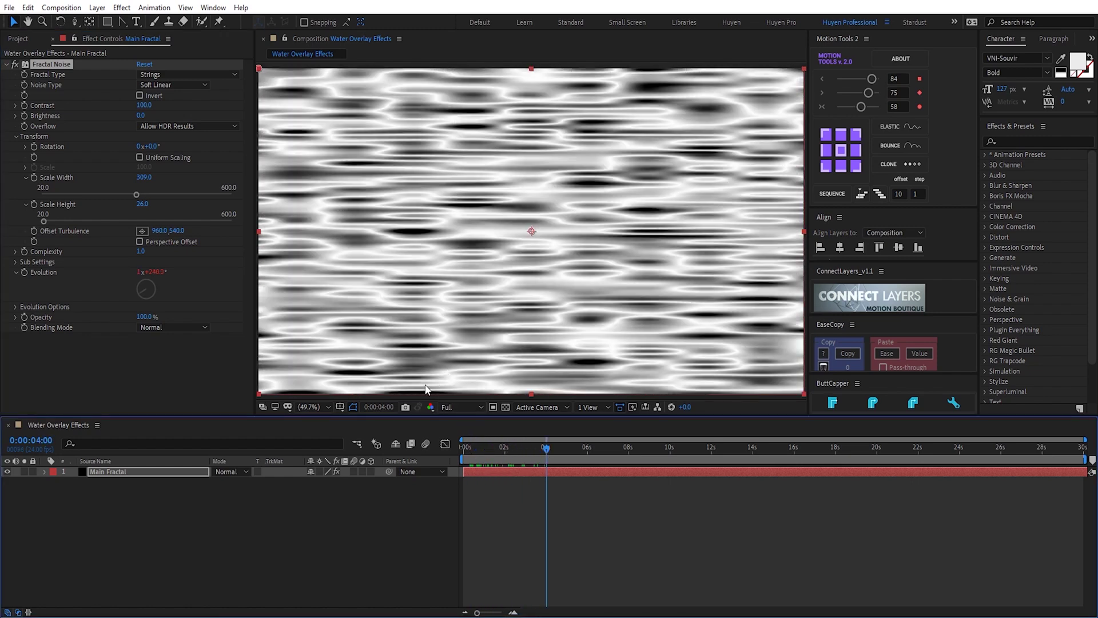
- Set the Fractal Noise contrast to 200 and brightness to -34, and preview the animation
drag(144, 105, 205, 107)
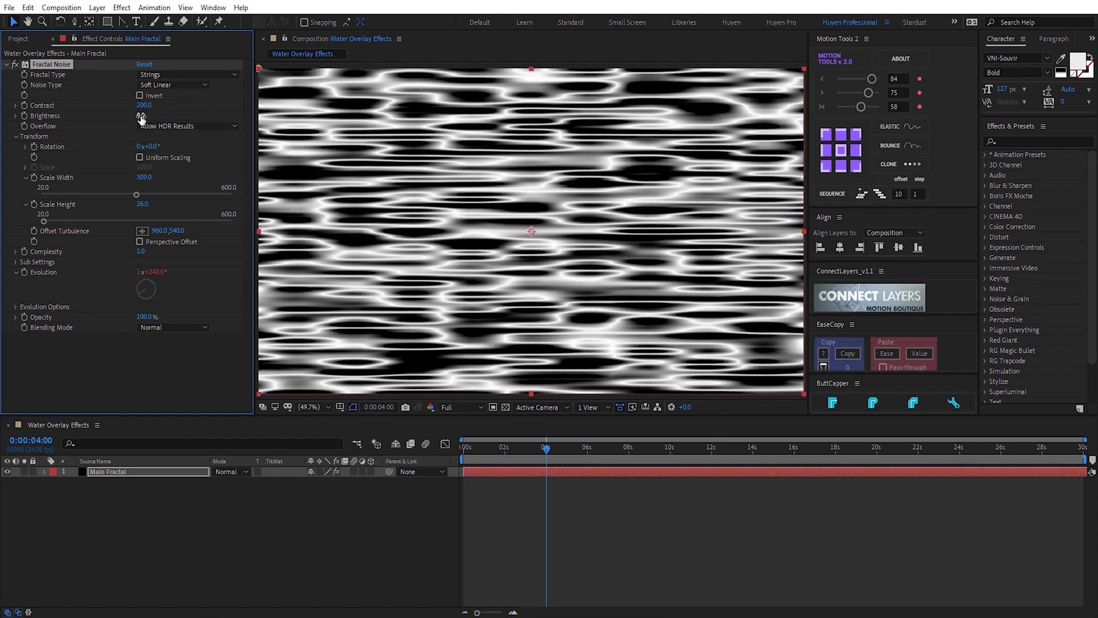
drag(141, 118, 121, 118)
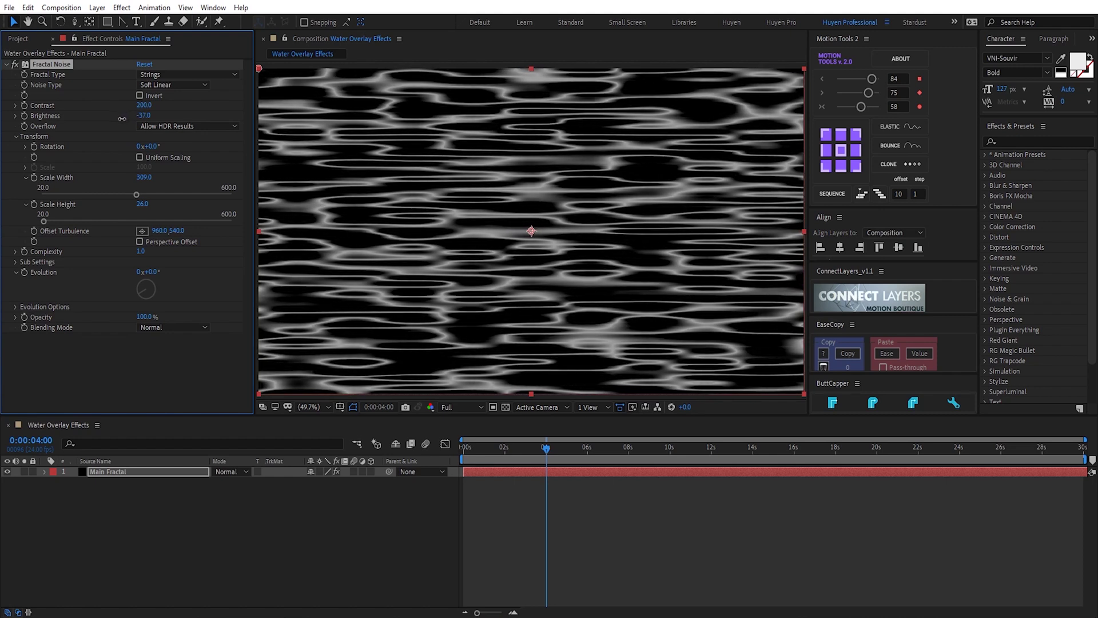
drag(123, 119, 125, 119)
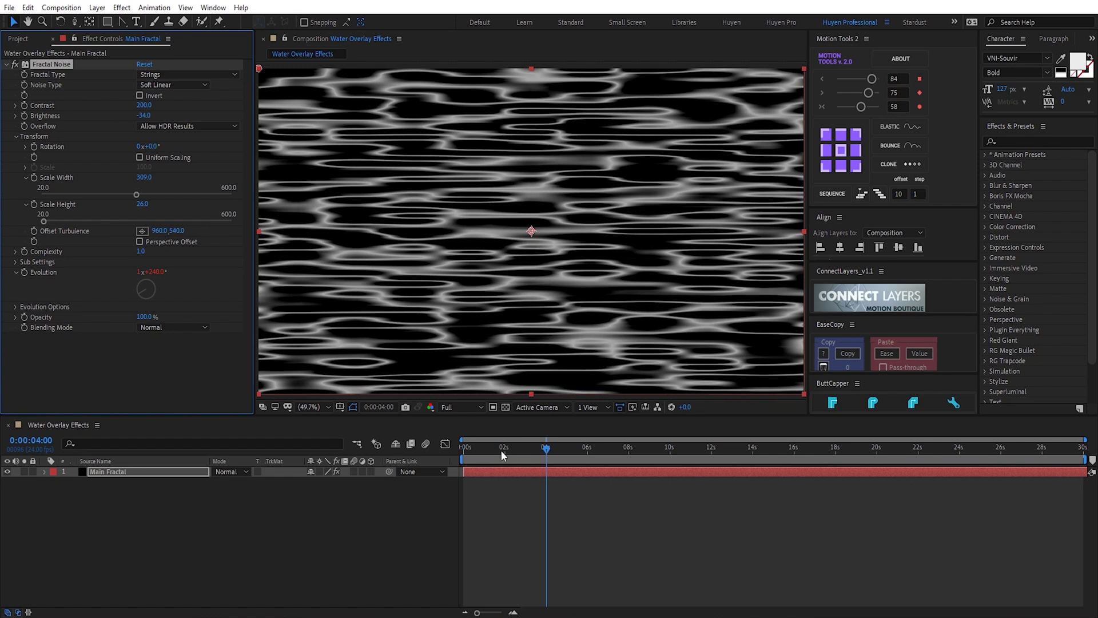
mouse_move(501, 450)
mouse_down()
mouse_move(537, 451)
mouse_move(492, 450)
mouse_up()
key(space)
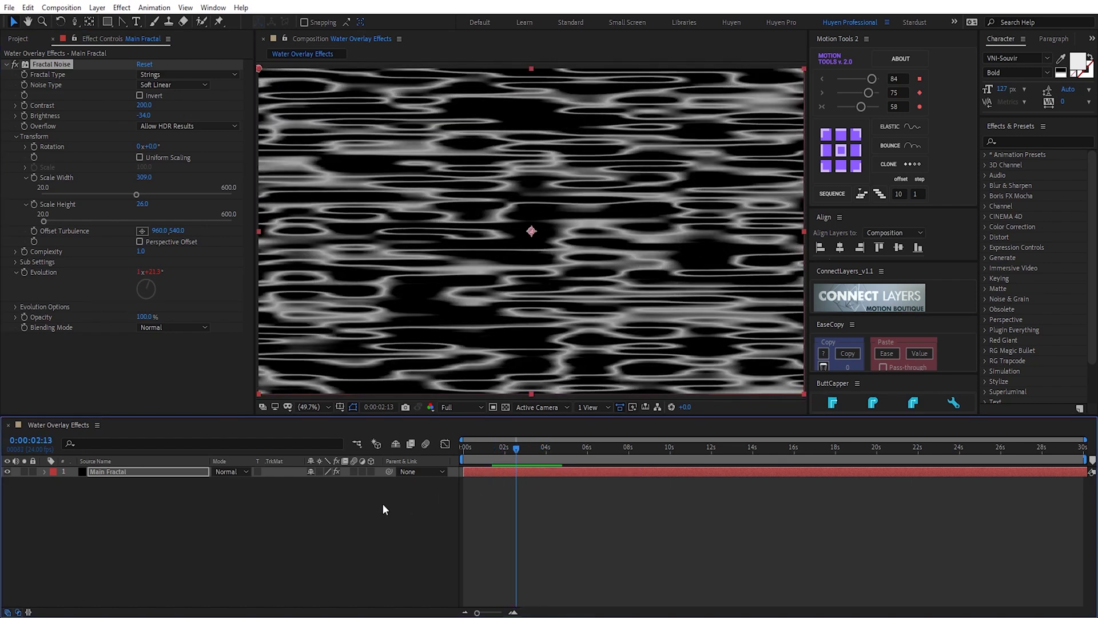
- Make the Main Fractal layer 3D and set its X rotation to -60 degrees
click(371, 472)
click(170, 473)
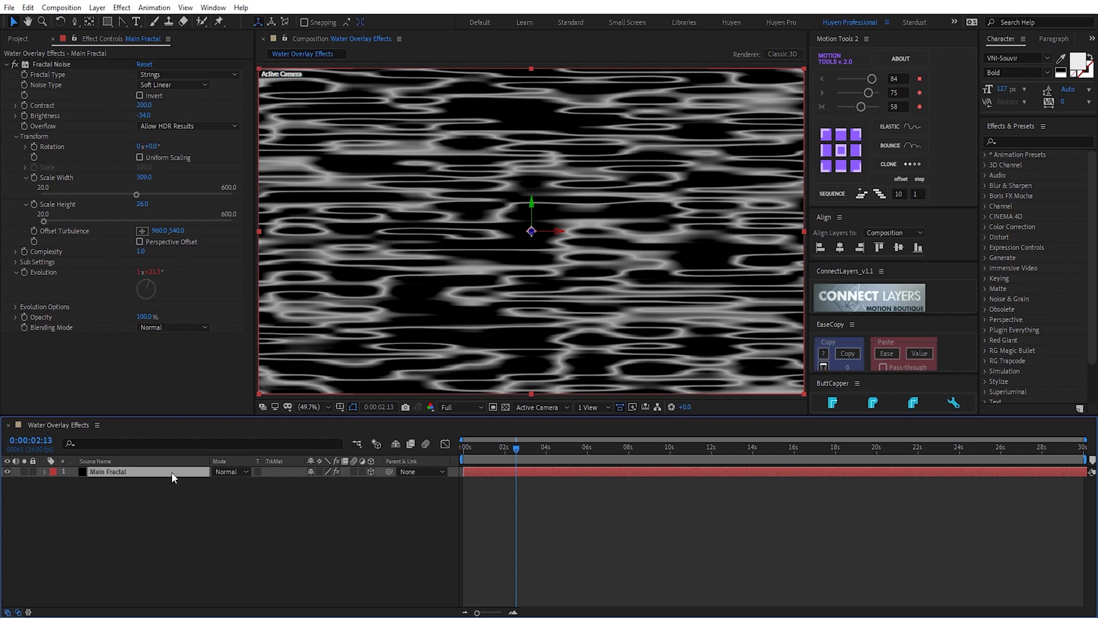
key(r)
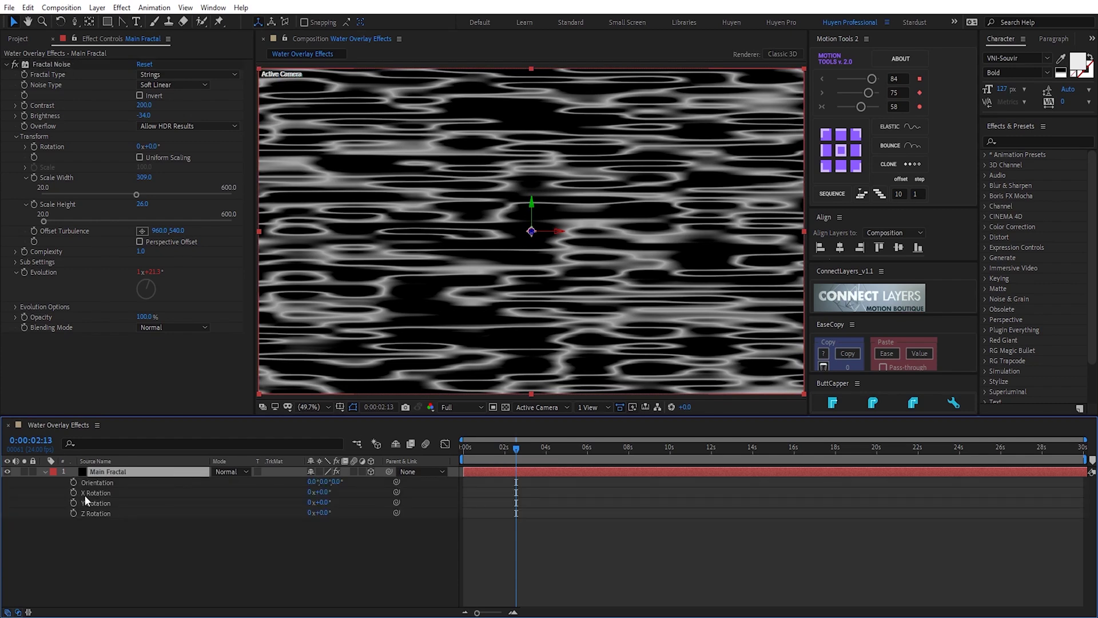
drag(328, 492, 322, 496)
click(323, 495)
text(-60)
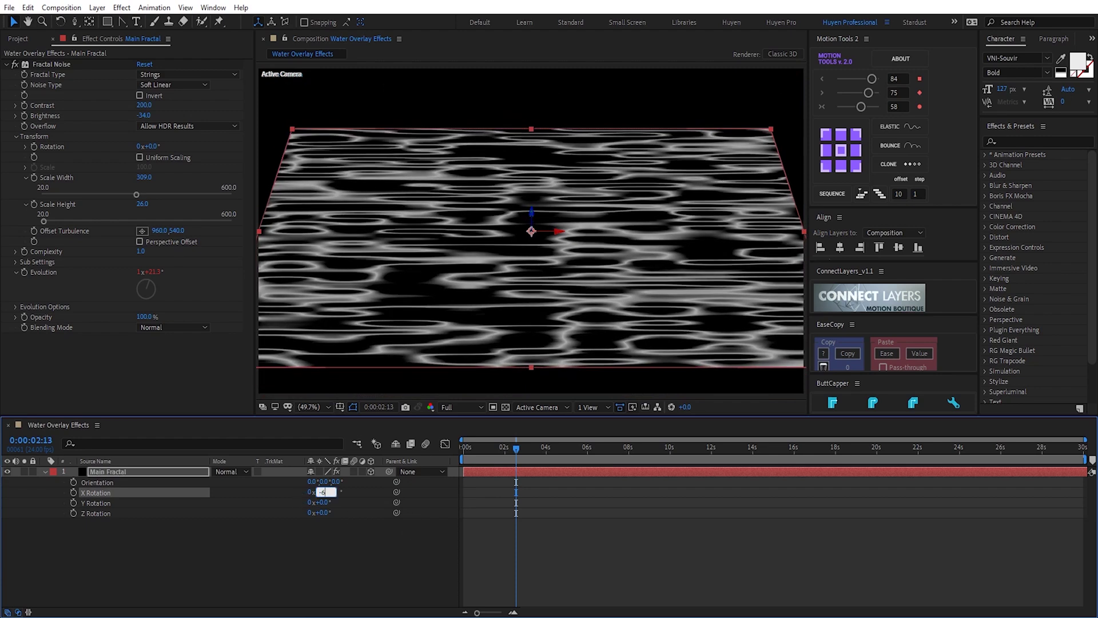
key(Return)
- Move the Main Fractal layer down and back to position 960, 830, 186 and preview the animation
click(163, 470)
key(p)
drag(332, 481, 456, 496)
drag(343, 481, 455, 489)
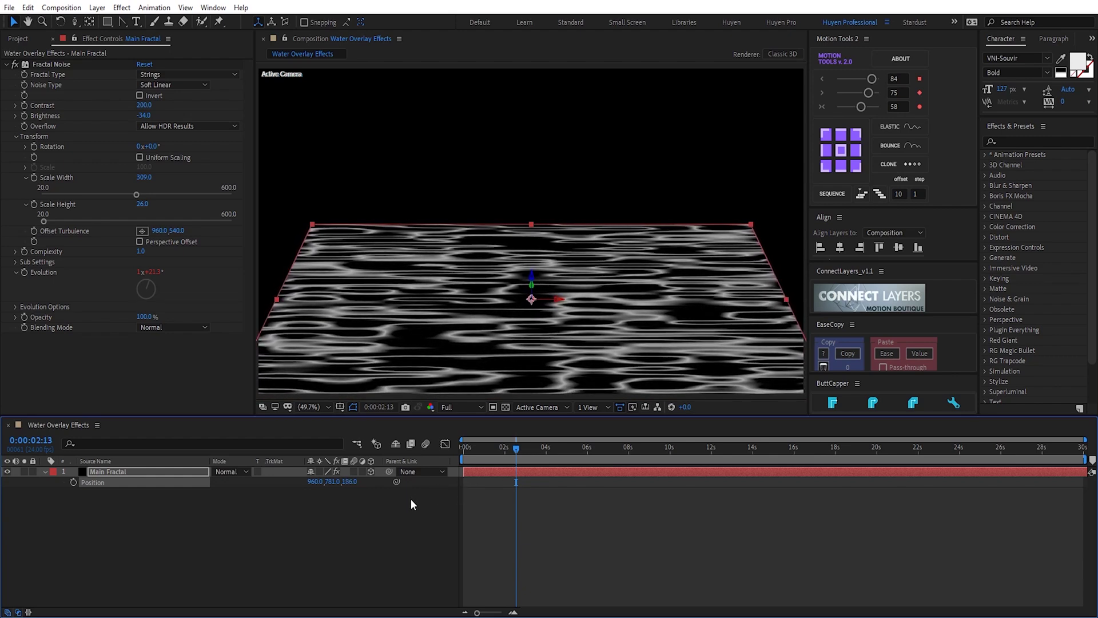
drag(332, 481, 364, 476)
click(396, 527)
drag(479, 449, 450, 454)
key(space)
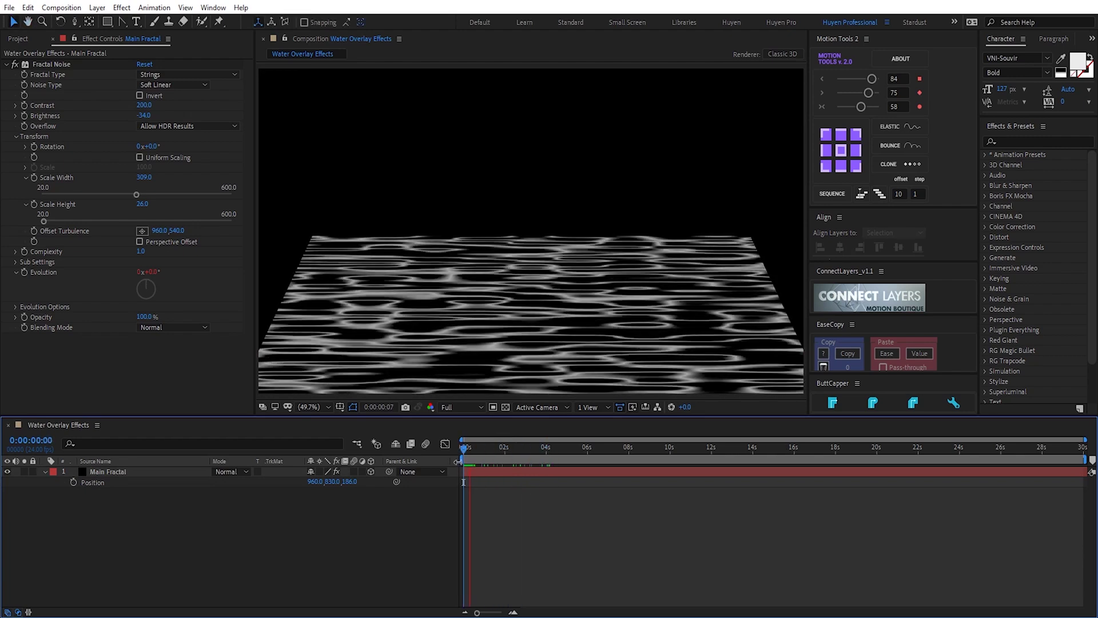
- Apply the Tritone effect to the Main Fractal layer
click(172, 475)
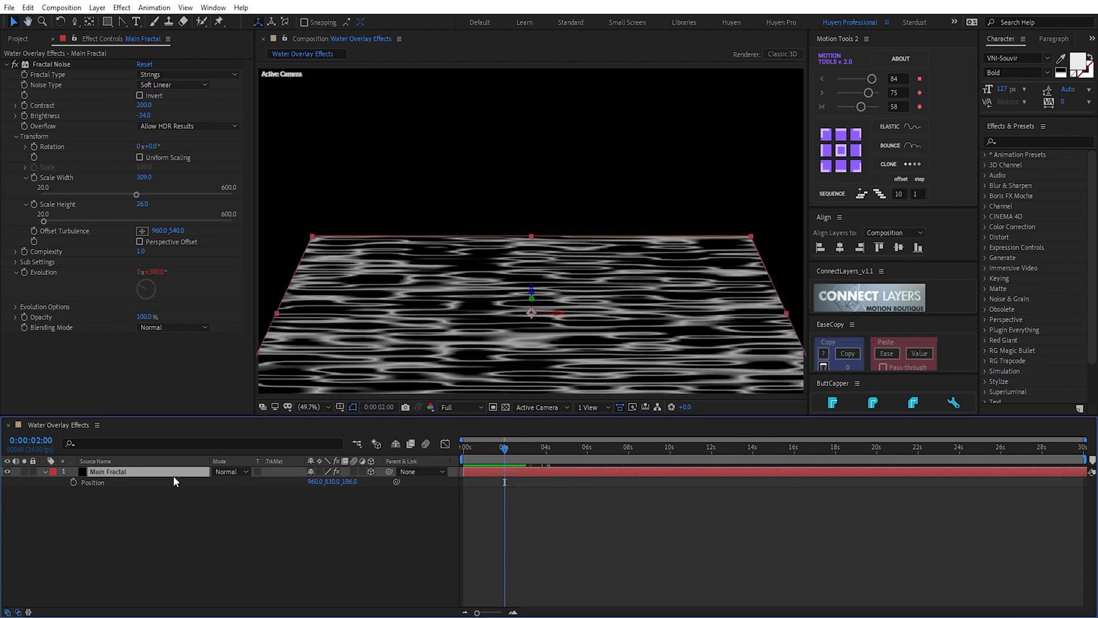
key(ctrl+space)
text(tr)
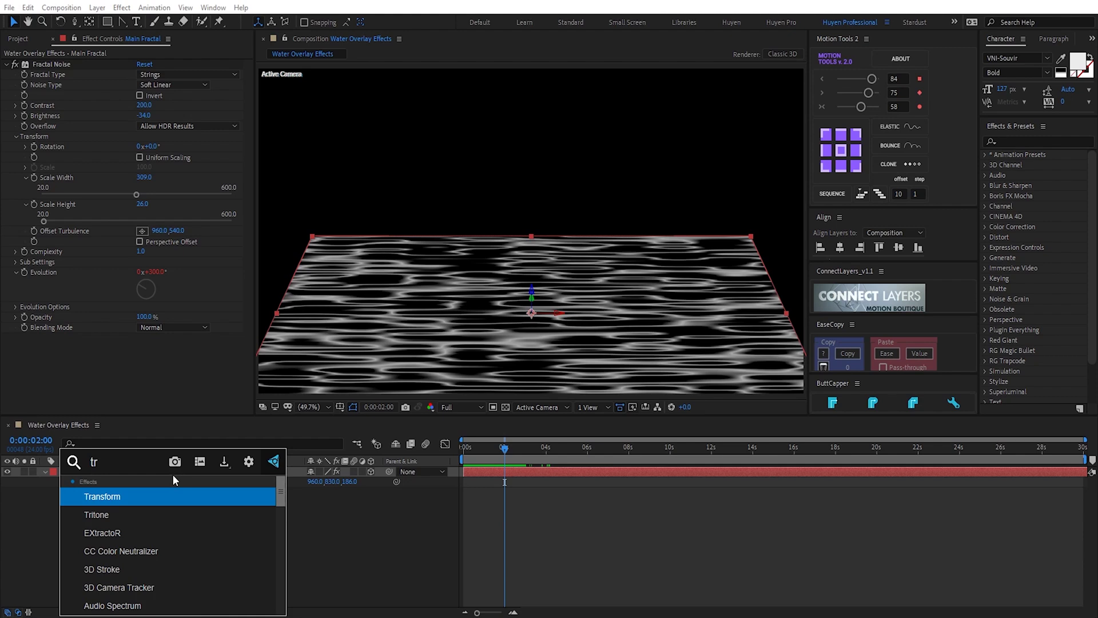
click(132, 512)
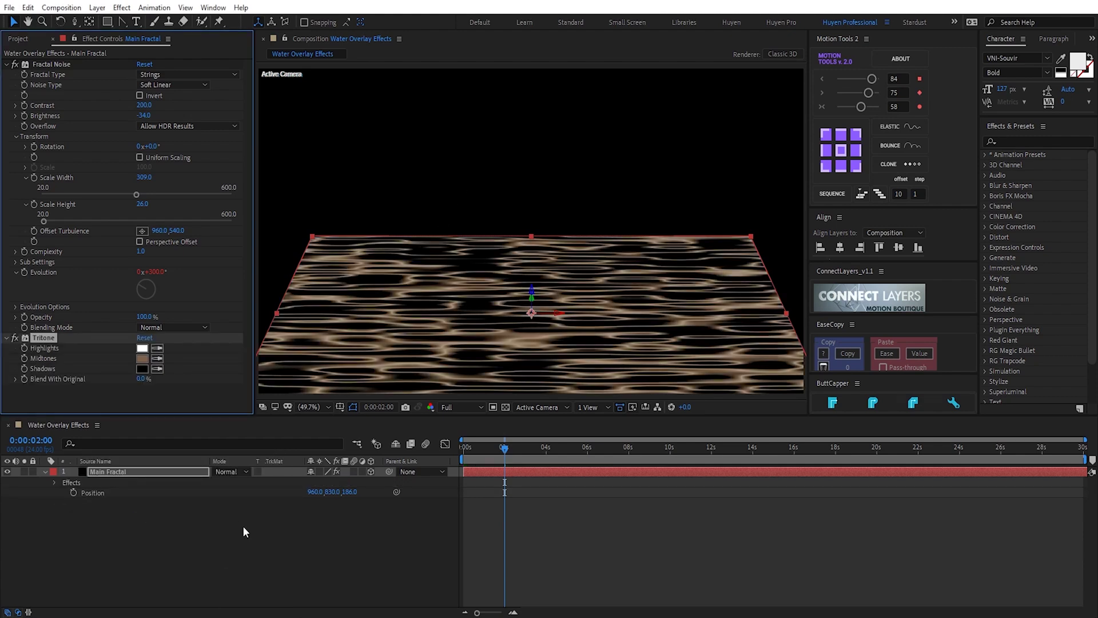
- Set the Tritone highlights color to teal 51B3A9
click(142, 348)
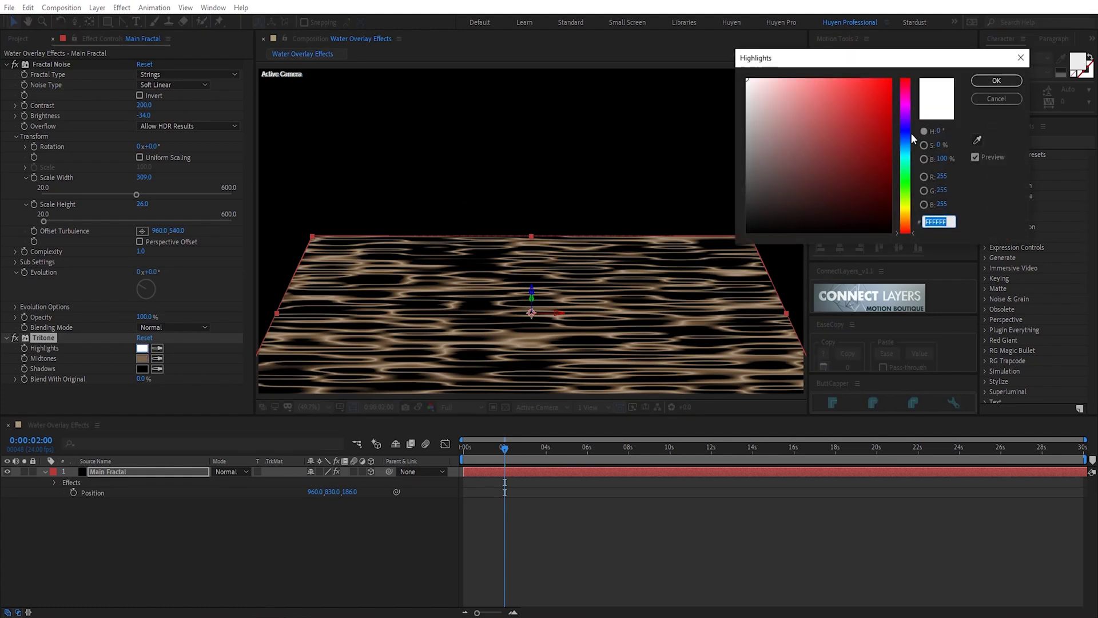
click(747, 214)
click(905, 158)
click(825, 124)
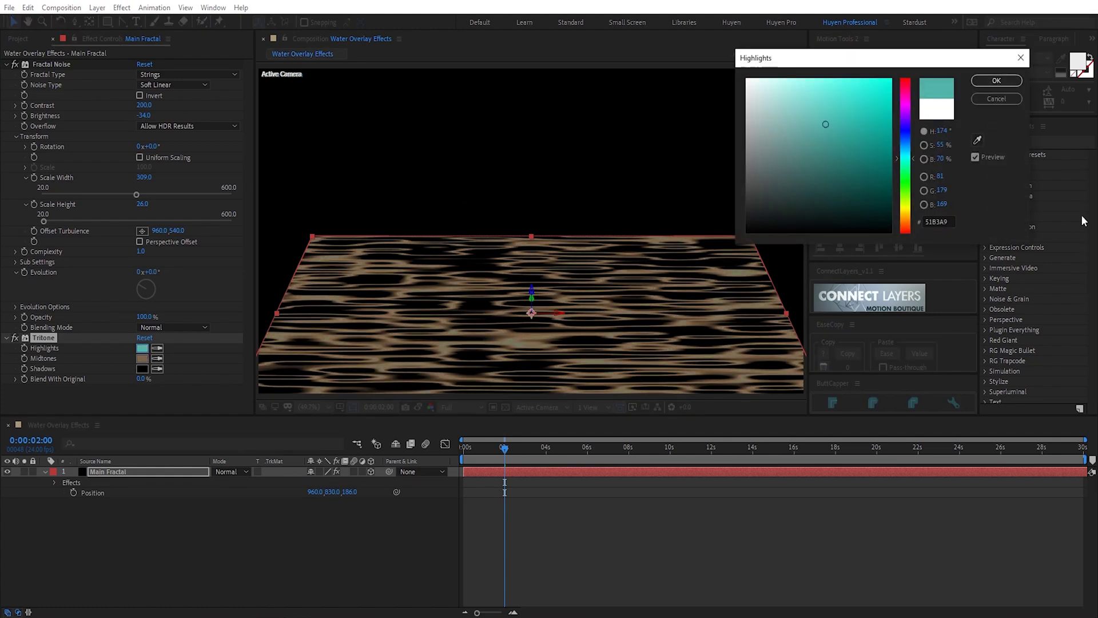
click(996, 81)
- Set the Tritone midtones to dark teal 0F534B and the shadows to 031E1B, and preview the colored water
click(142, 358)
drag(761, 215, 866, 182)
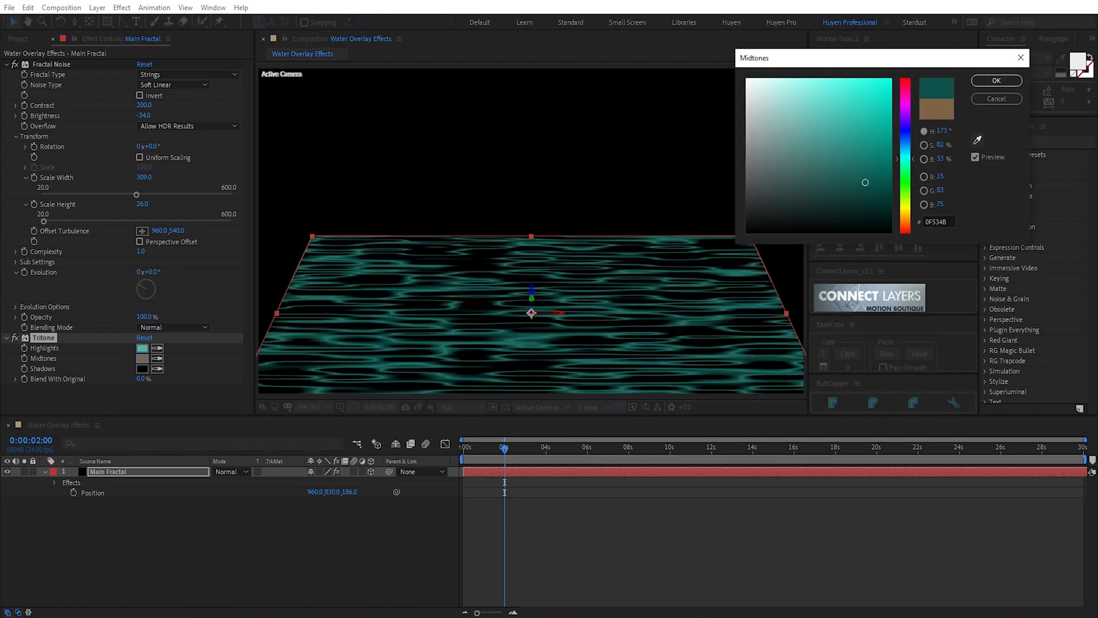
click(996, 81)
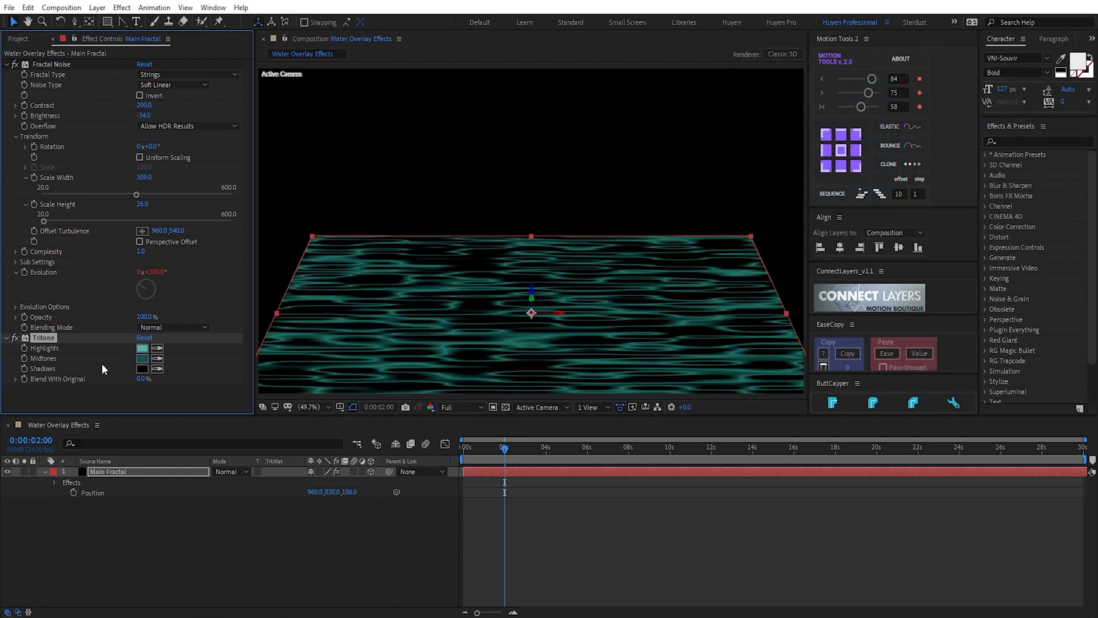
click(141, 369)
drag(761, 231, 877, 214)
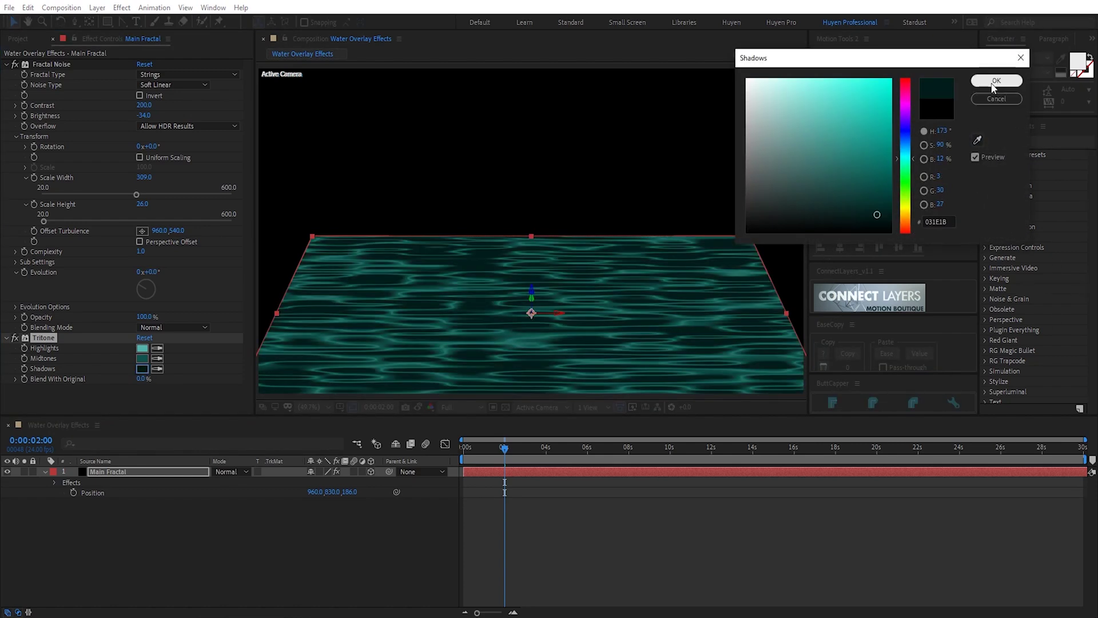
click(991, 84)
key(Home)
key(space)
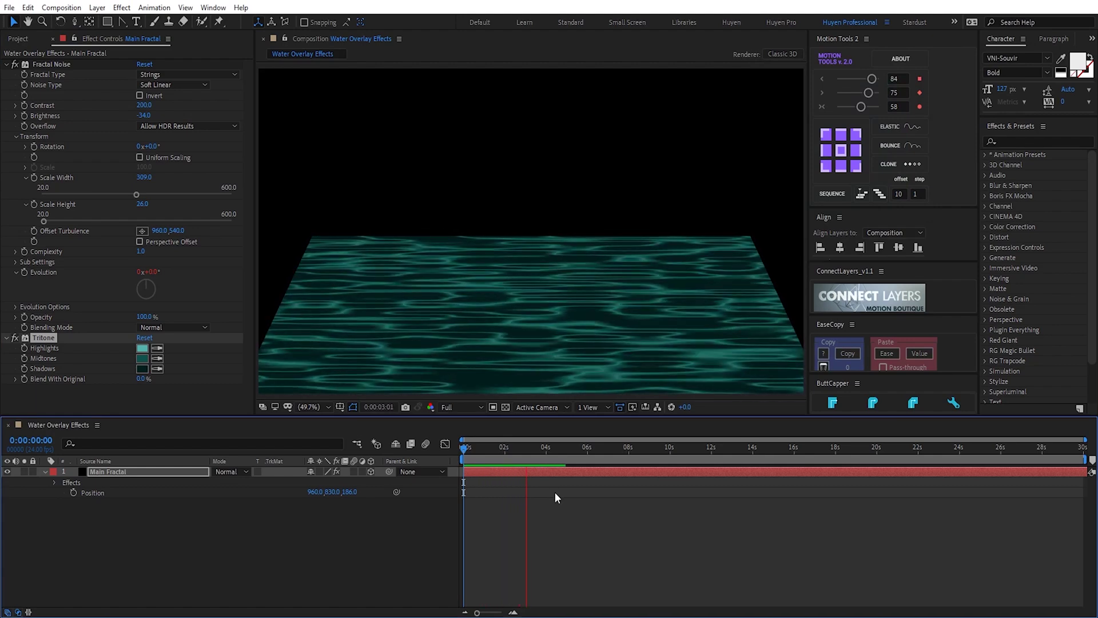
key(space)
- Draw a closed trapezoid mask around the water on the Main Fractal layer with the Pen tool, cutting in its far corners
click(190, 473)
scroll(429, 264, down, 2)
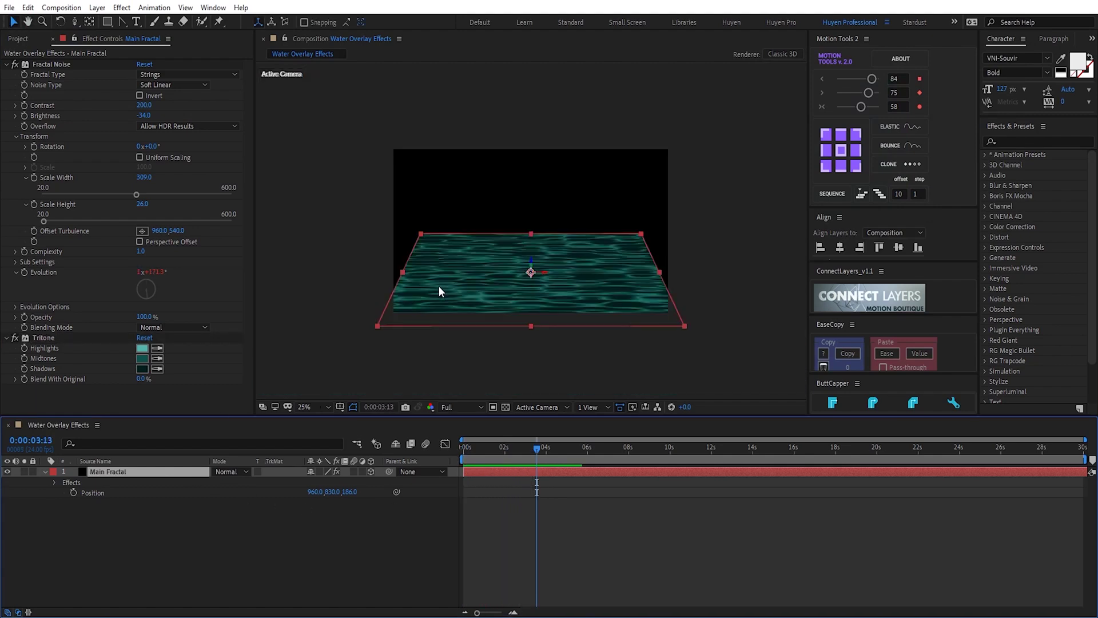
click(121, 23)
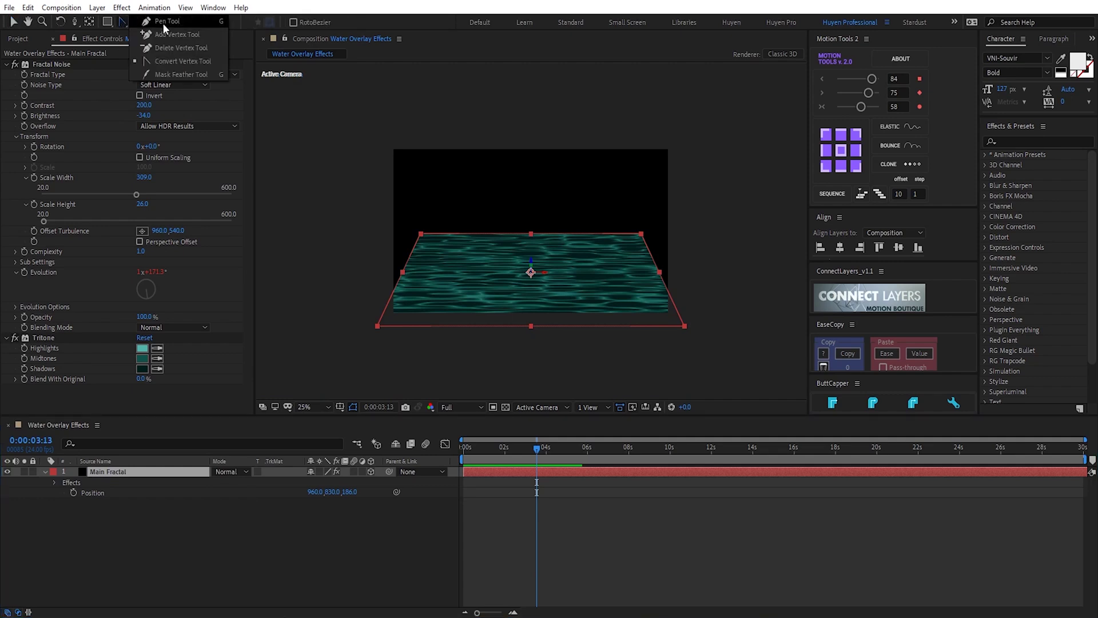
click(141, 23)
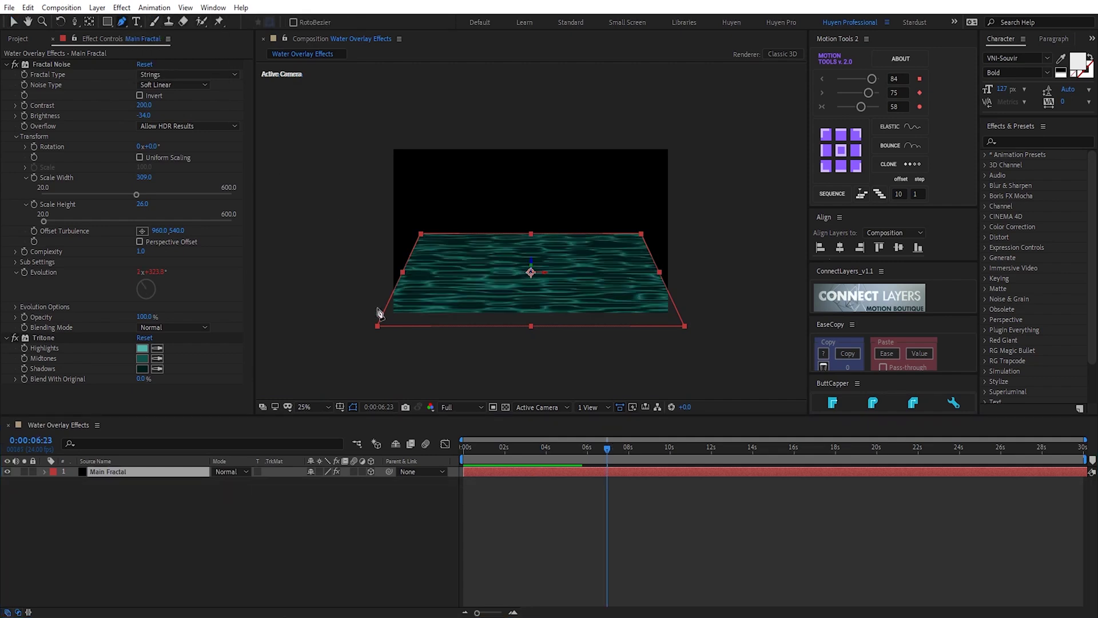
click(373, 345)
click(456, 249)
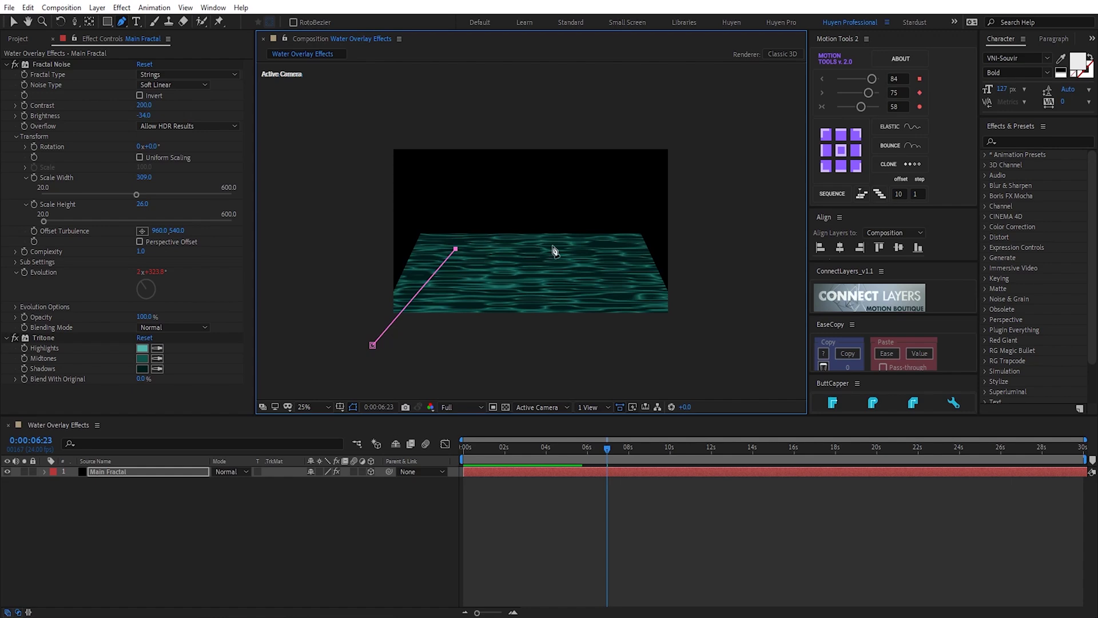
click(592, 248)
click(696, 351)
click(372, 345)
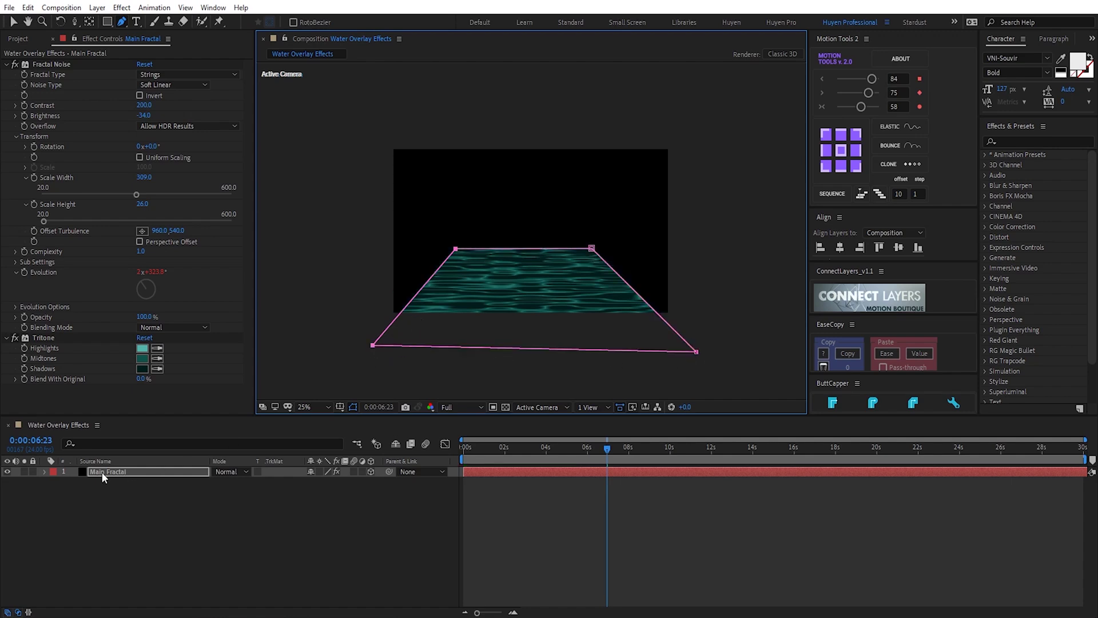
- Set the Main Fractal mask's feather to 221 pixels and scrub through the animation to check the soft edges
click(42, 473)
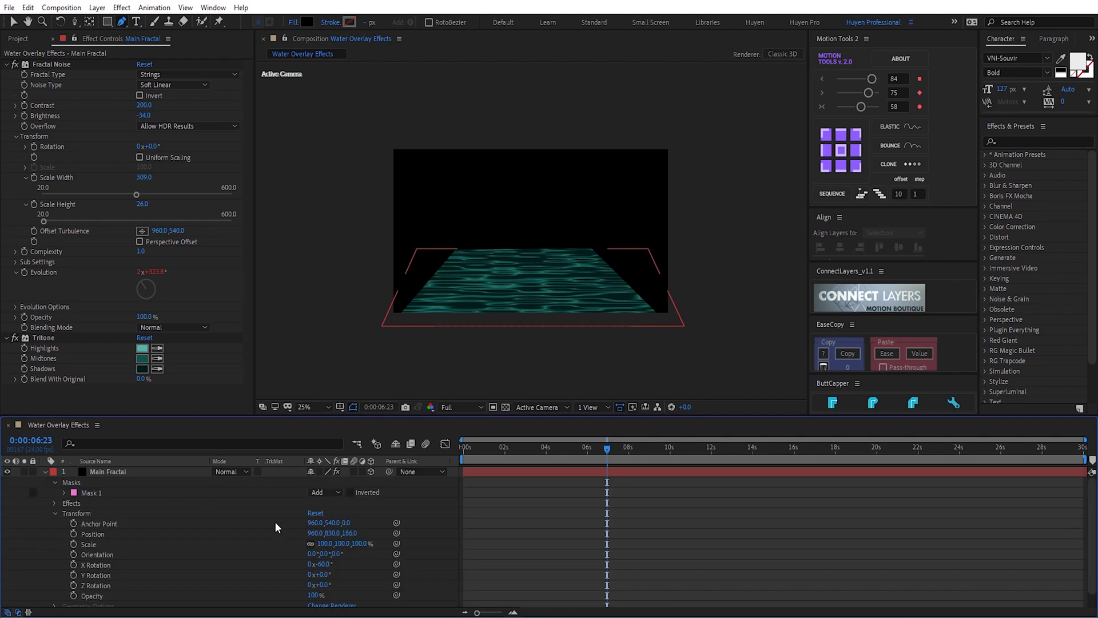
click(64, 493)
drag(319, 514, 438, 504)
click(50, 473)
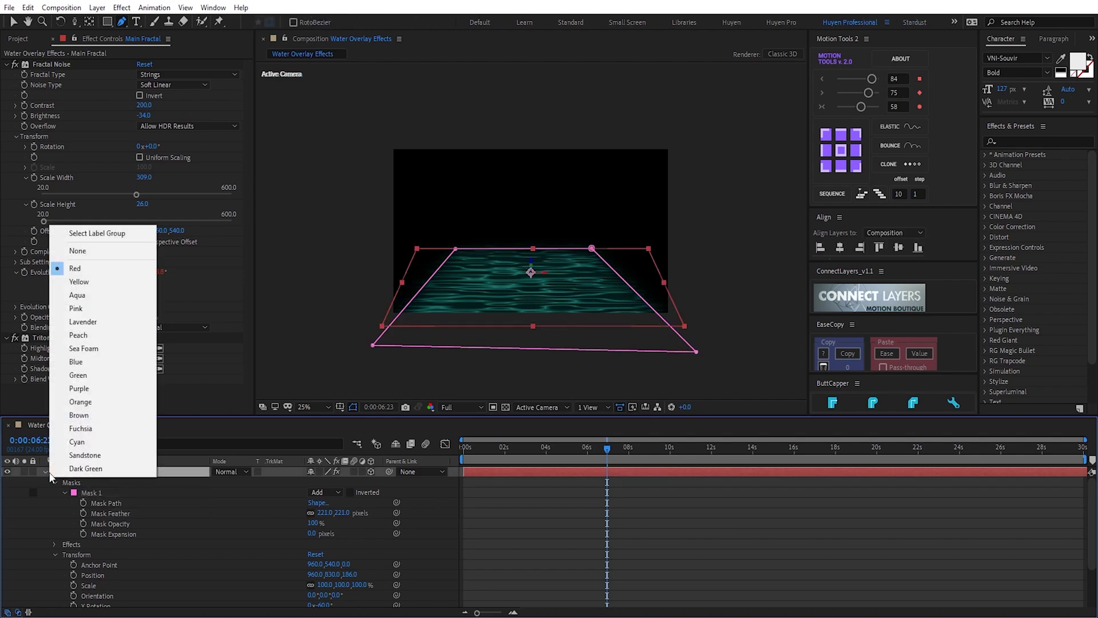
click(44, 472)
click(148, 533)
click(149, 533)
drag(488, 448, 609, 449)
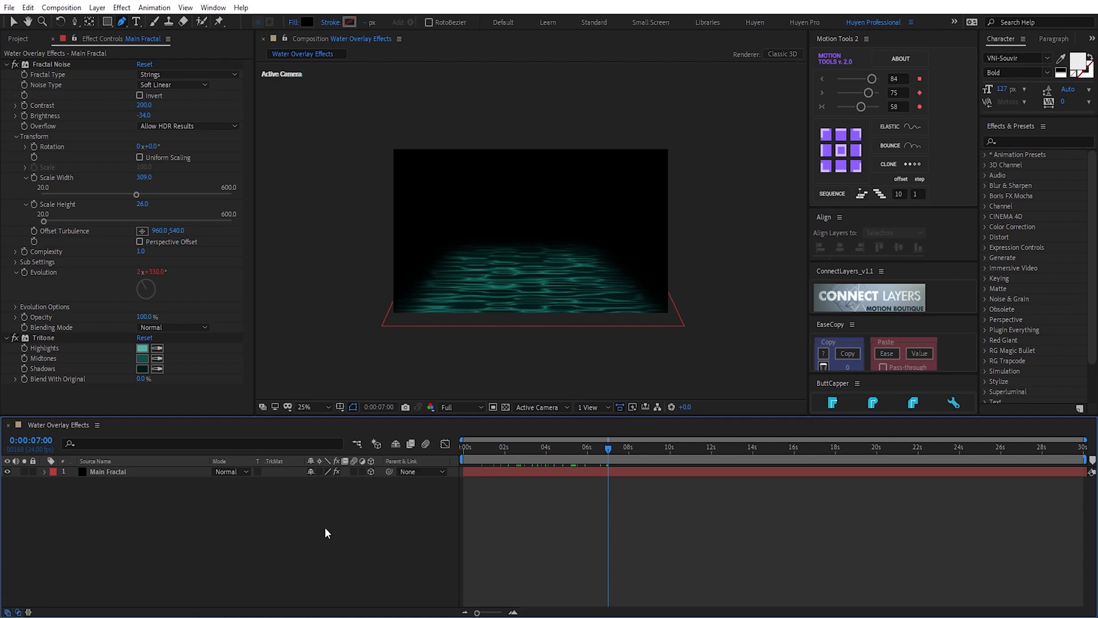
click(327, 407)
click(331, 213)
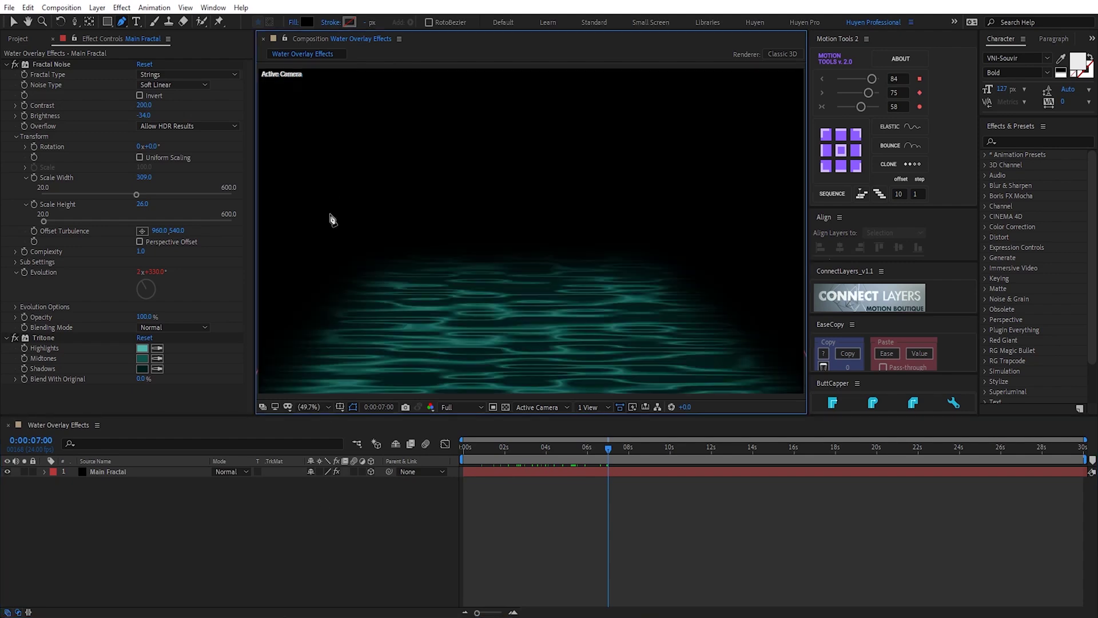
- Duplicate the Main Fractal layer as Dark Fractal and set the copy's blending mode to Multiply
click(129, 473)
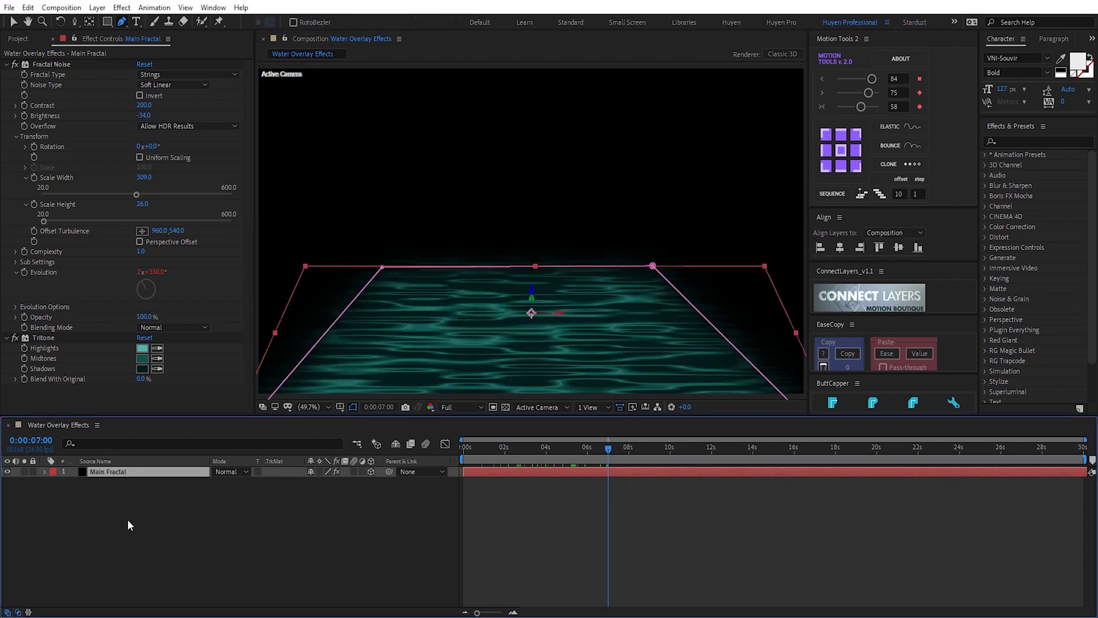
key(ctrl+d)
key(Return)
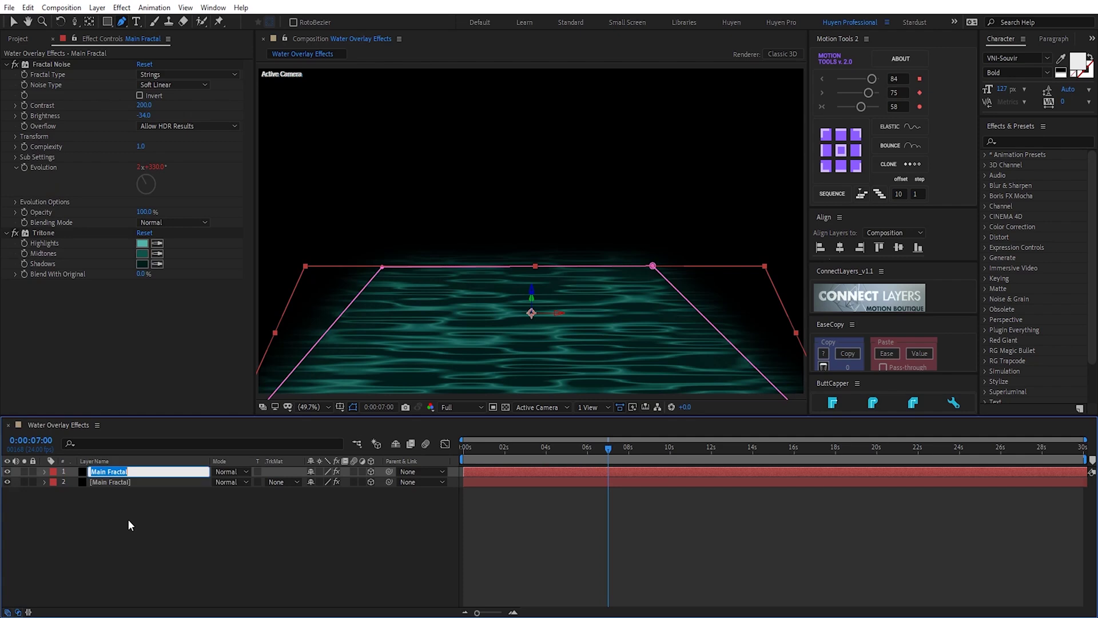
key(Home)
key(Delete)
key(Delete)
key(Delete)
key(Delete)
text(Dark)
key(Return)
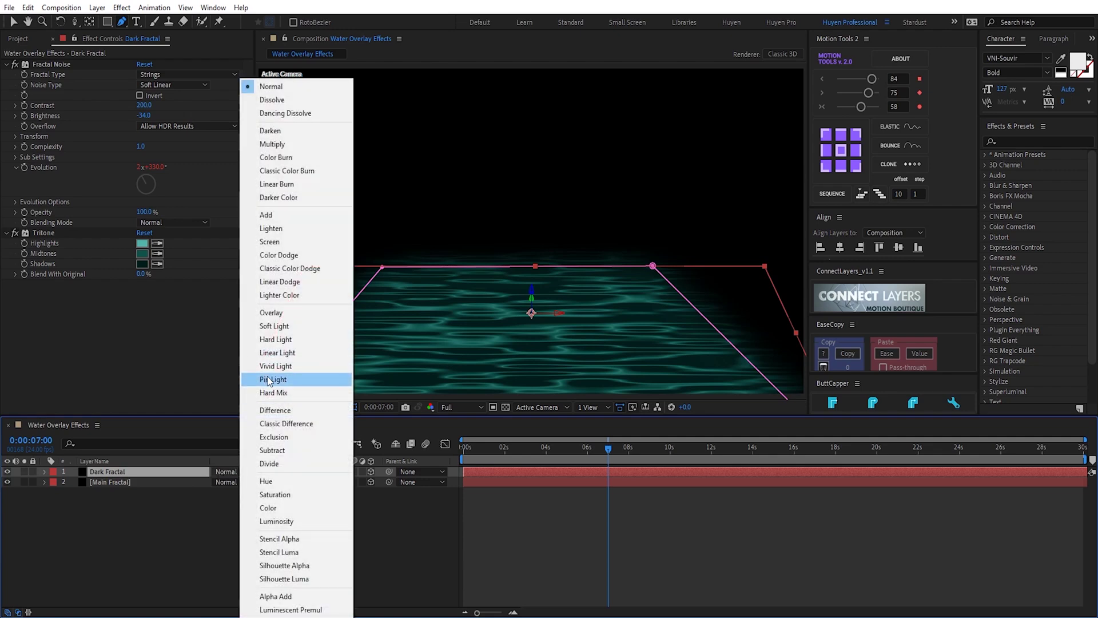
click(272, 144)
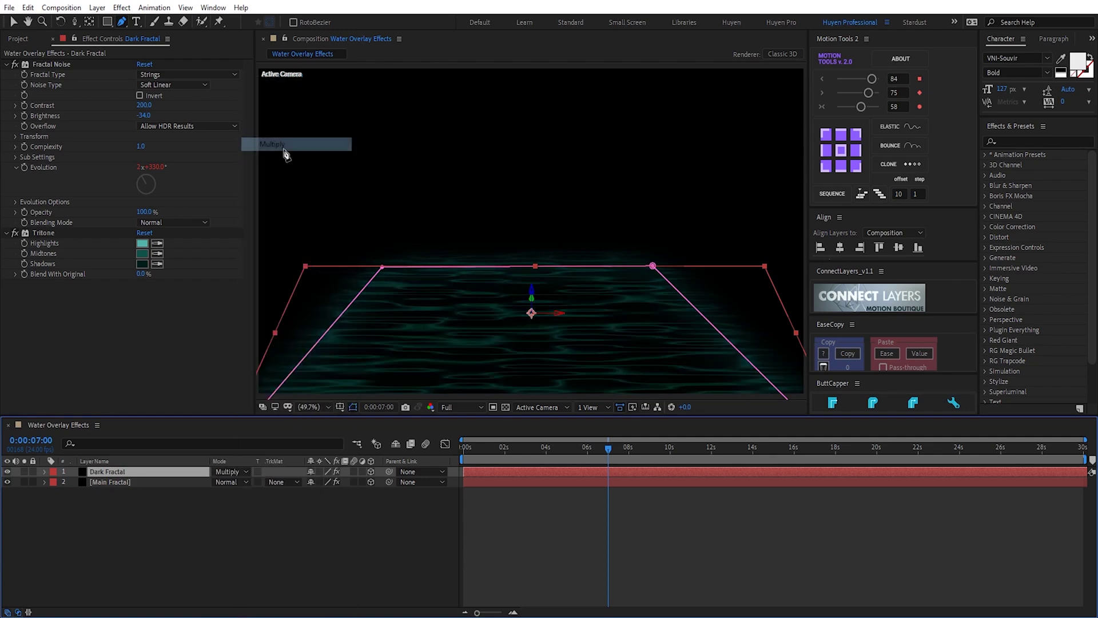
- Solo the Dark Fractal layer and delete its copied mask
click(24, 471)
scroll(399, 293, down, 2)
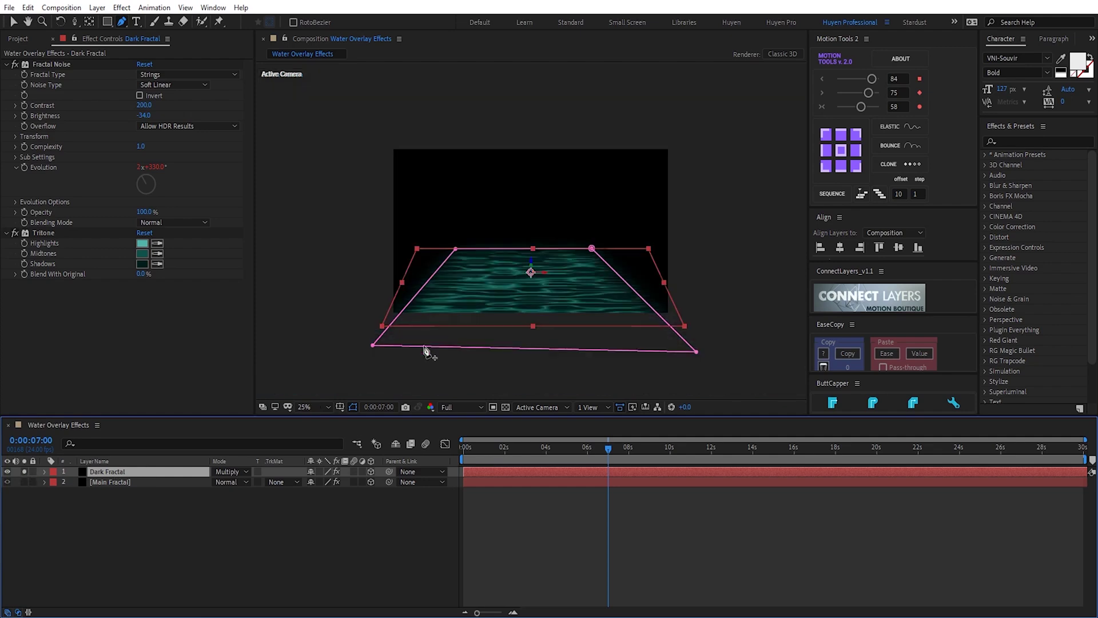
click(45, 472)
click(72, 482)
key(Delete)
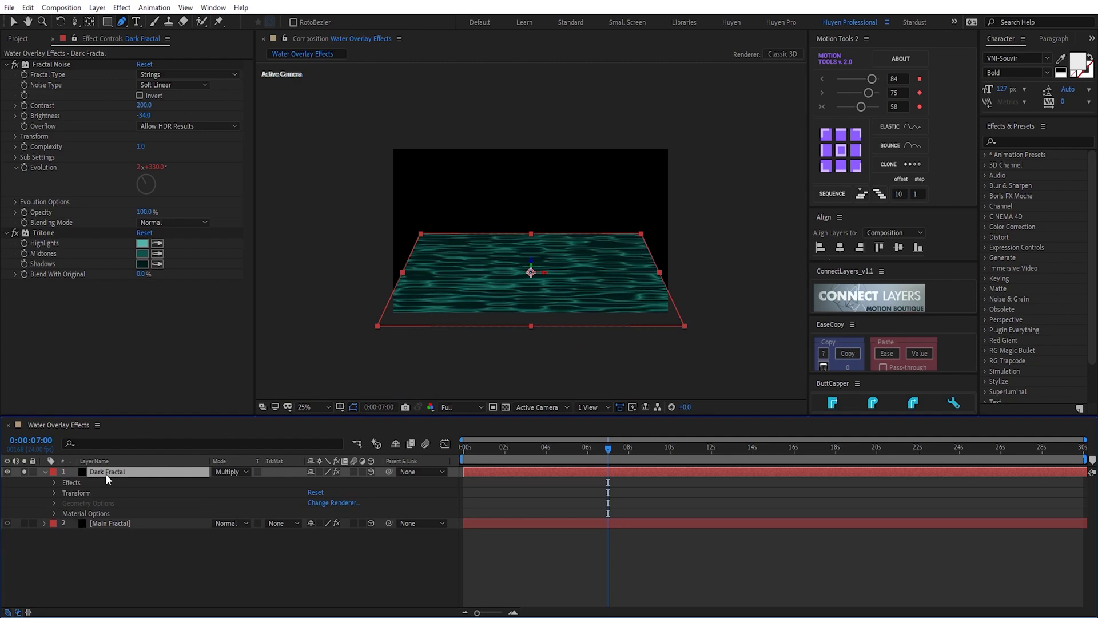
- Set the Tritone shadows color of the Dark Fractal layer to black
click(141, 263)
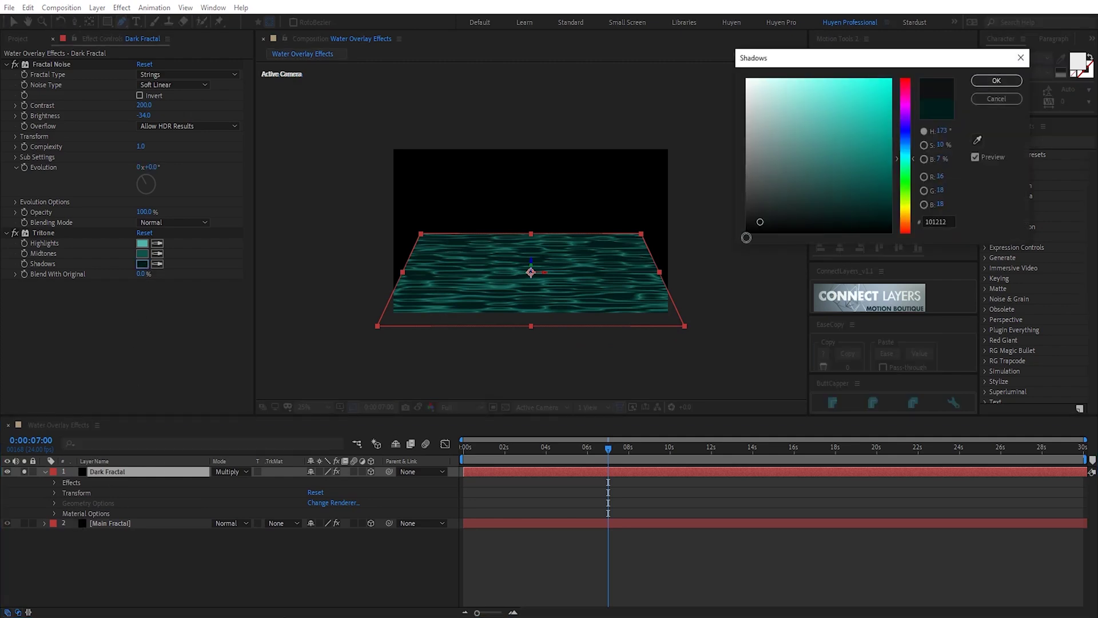
drag(762, 218, 728, 263)
click(997, 80)
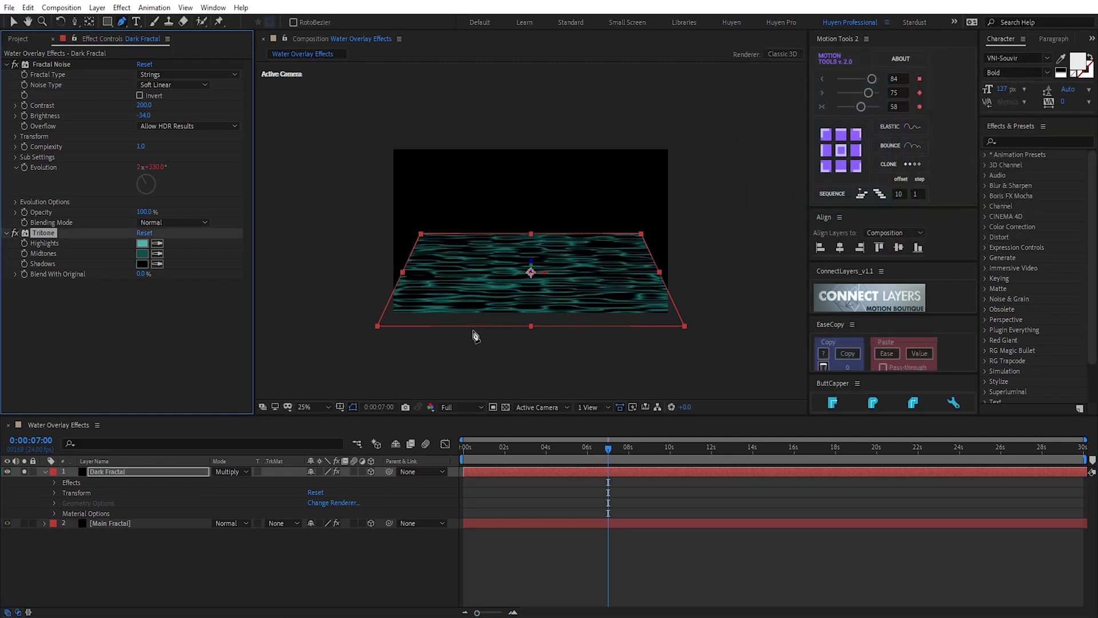
- Draw a closed rounded mask over the near middle part of the water on the Dark Fractal layer
click(309, 407)
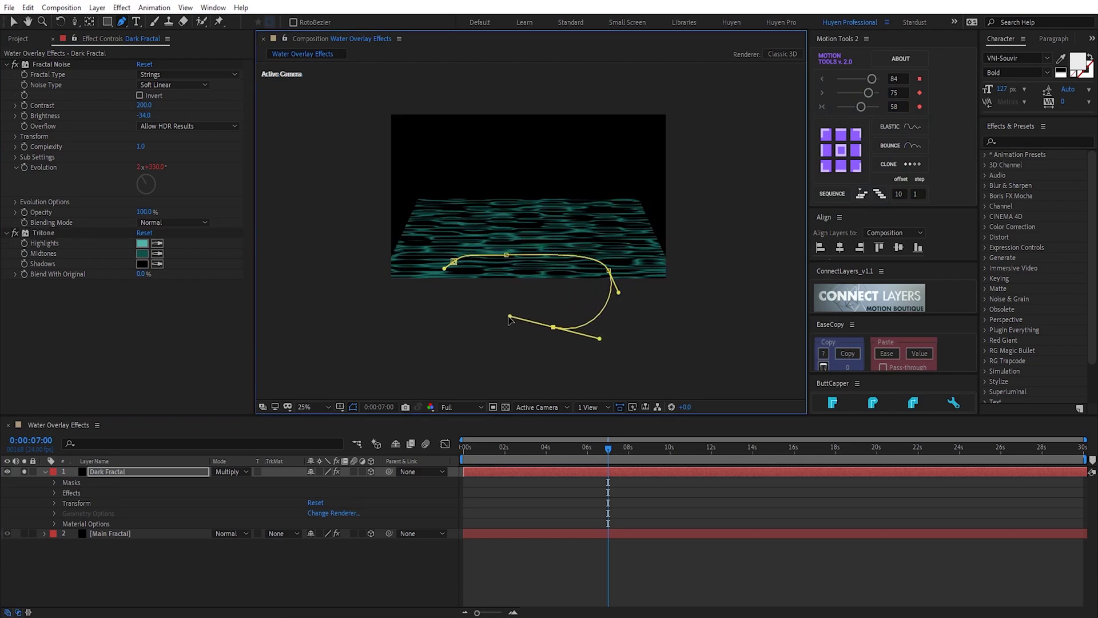
drag(515, 315, 482, 317)
mouse_move(453, 261)
mouse_down()
mouse_move(454, 242)
mouse_move(455, 279)
mouse_up()
drag(555, 328, 543, 289)
drag(619, 292, 609, 256)
drag(506, 255, 513, 247)
click(543, 289)
drag(610, 299, 601, 288)
drag(454, 301, 455, 303)
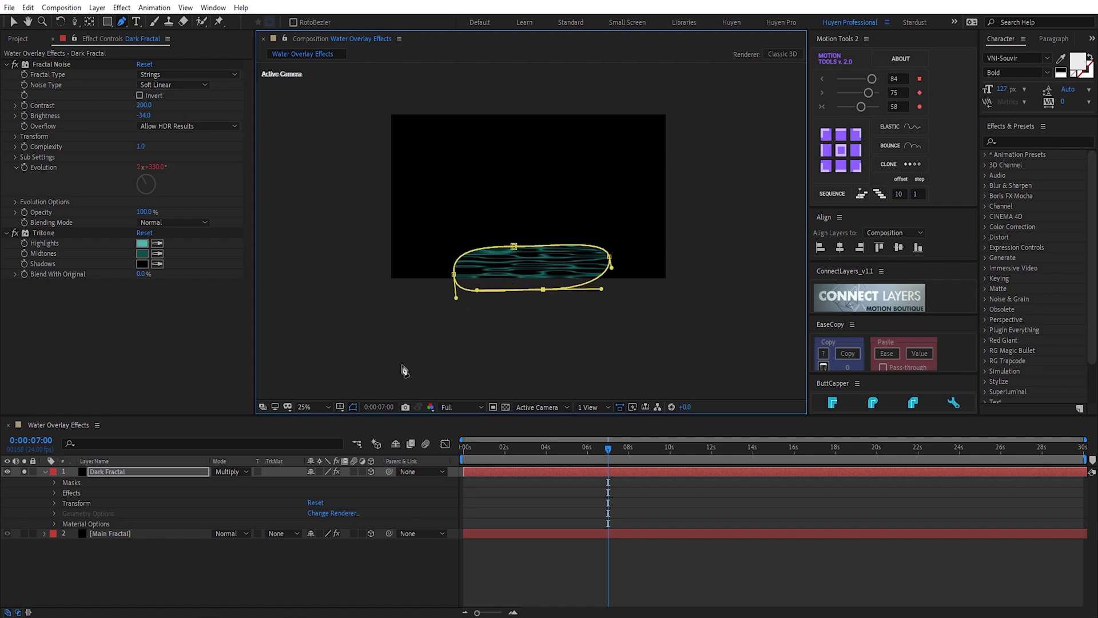
- Lower the Dark Fractal layer's Fractal Noise brightness to -61 and unsolo the layer
click(116, 472)
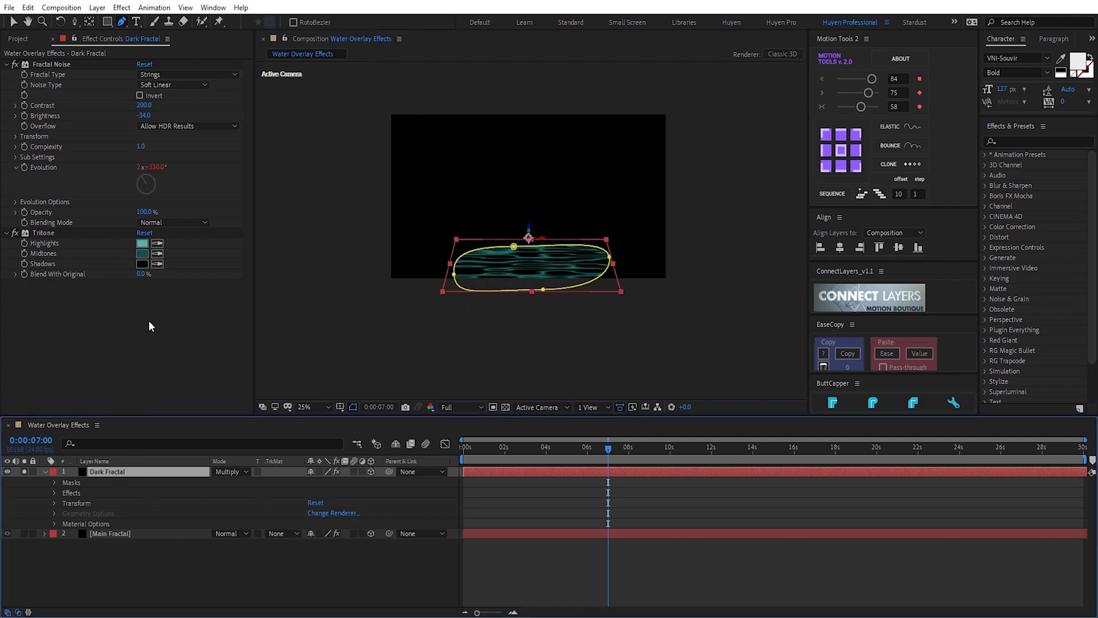
drag(148, 117, 136, 118)
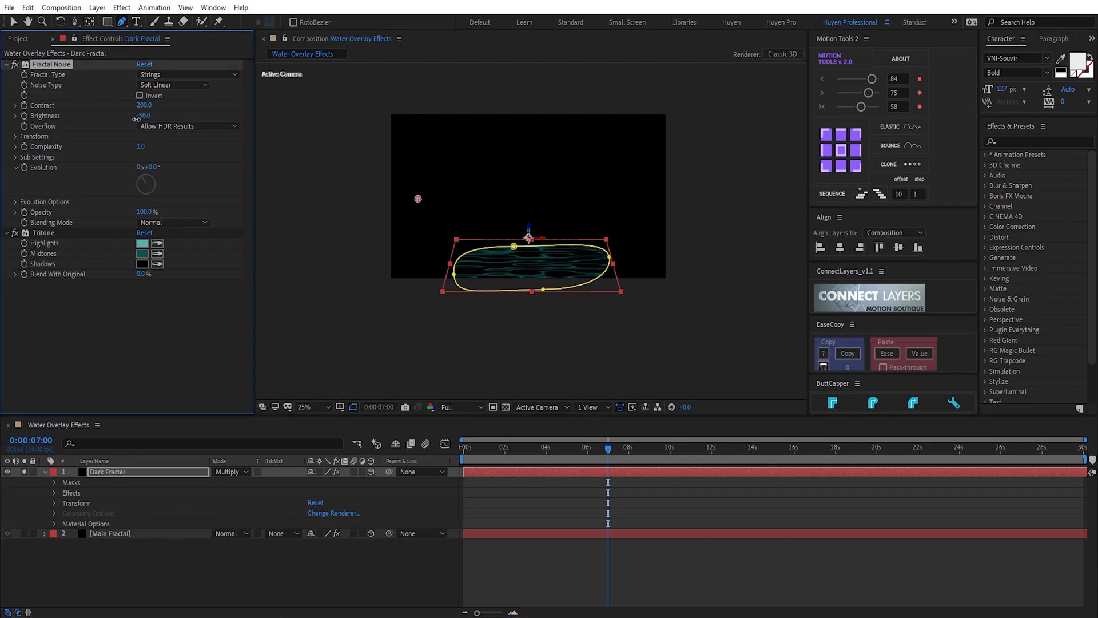
click(24, 472)
click(132, 578)
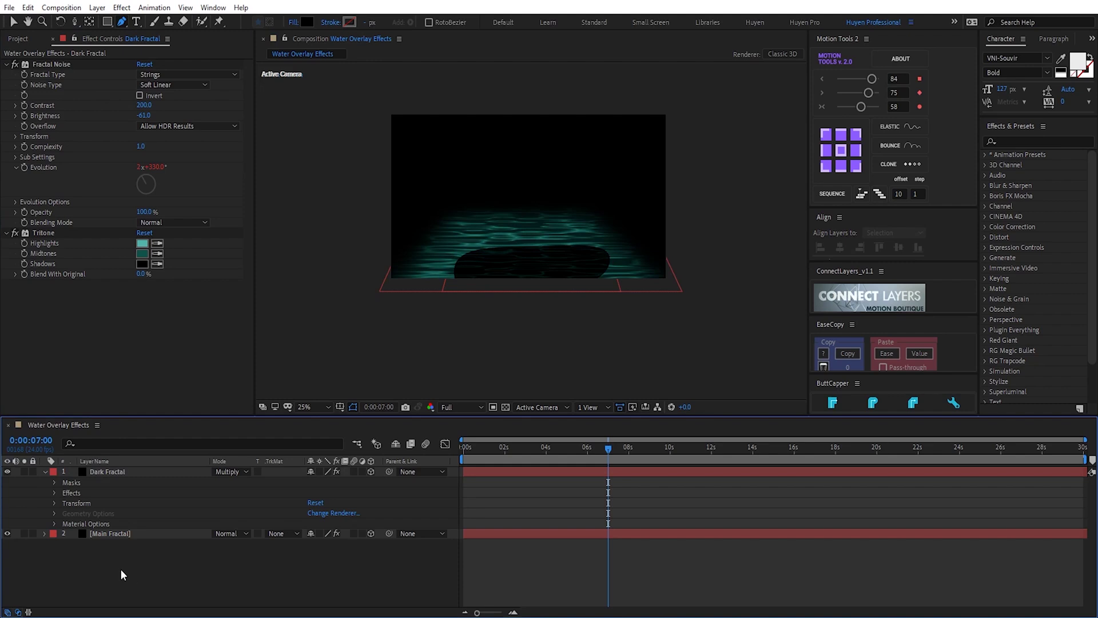
- Set the Dark Fractal mask's feather to 378 pixels and collapse the layer's properties
click(54, 483)
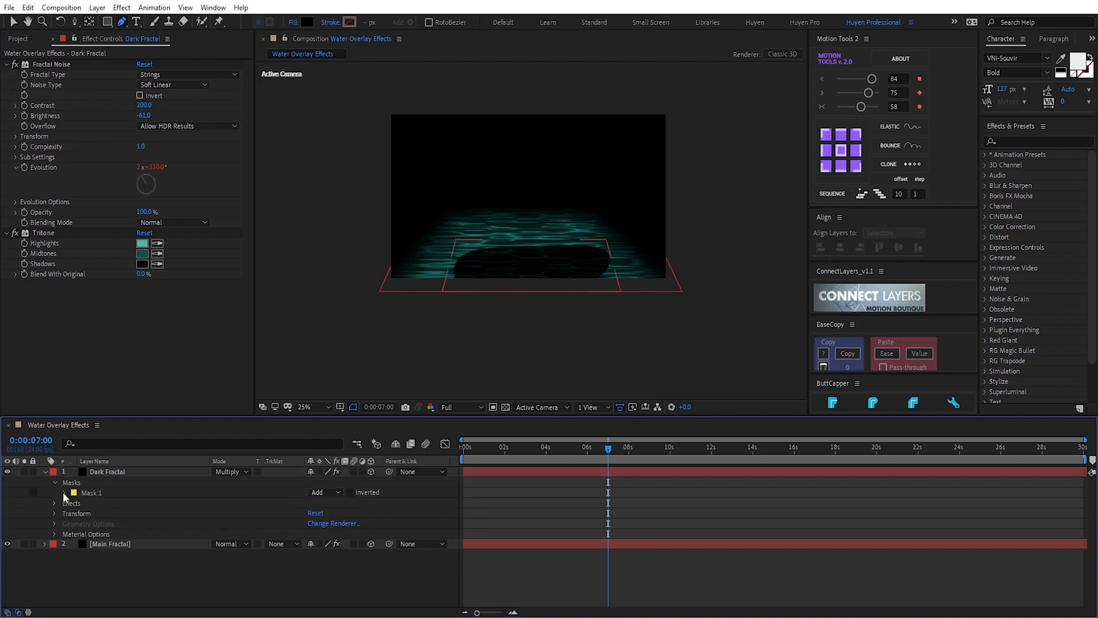
click(65, 492)
drag(319, 513, 455, 506)
click(72, 495)
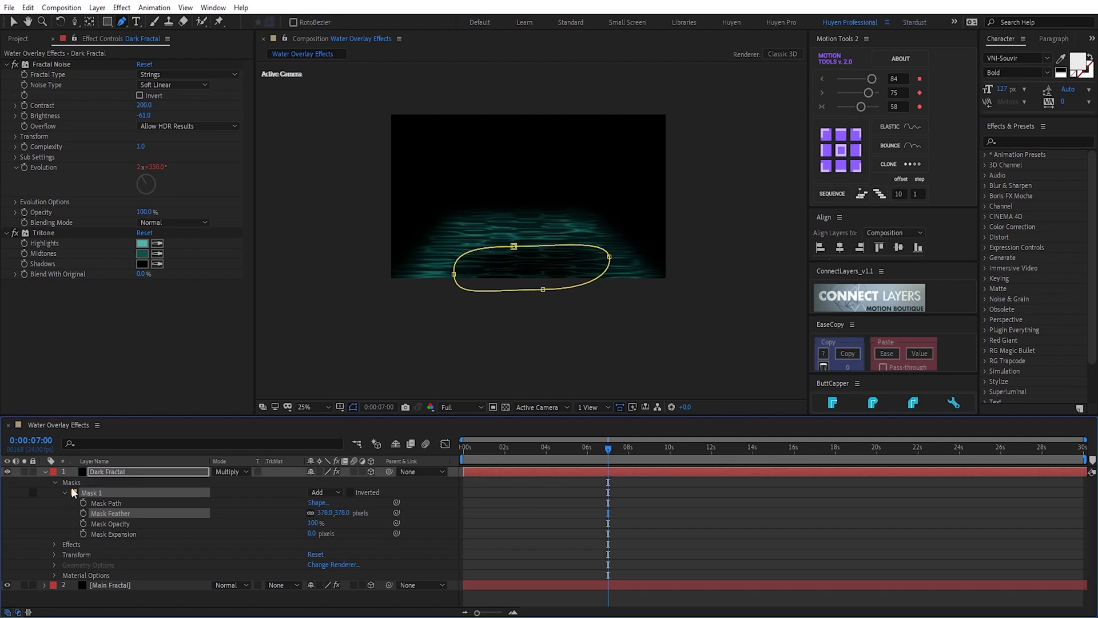
click(44, 471)
click(191, 513)
- Preview the water animation from the start of the timeline with the dark layer blended in
click(320, 406)
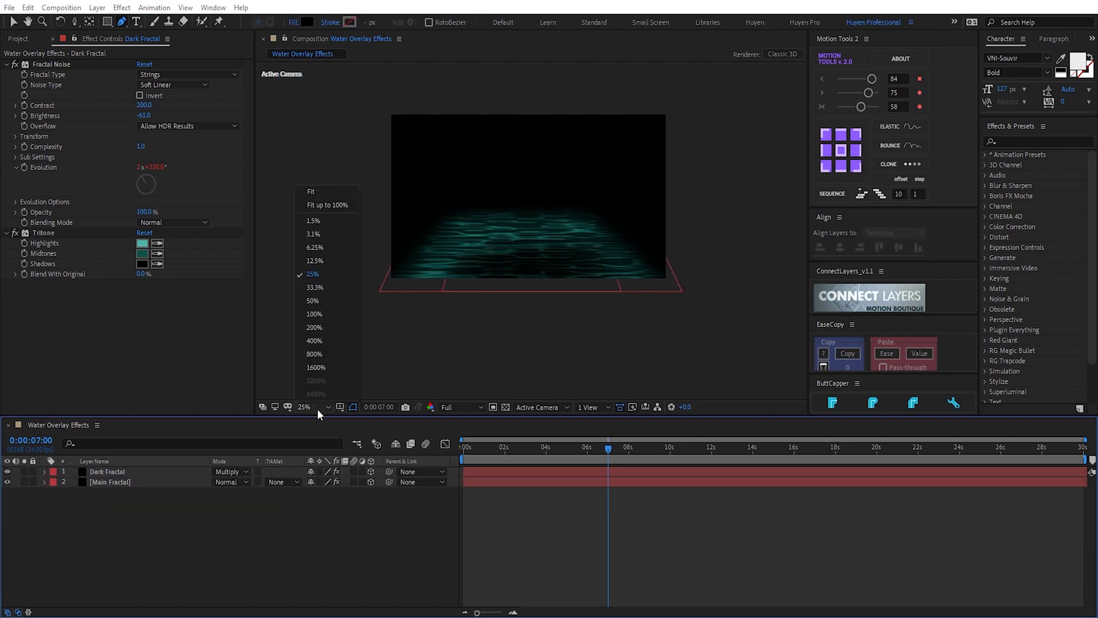
click(321, 199)
drag(480, 459, 456, 447)
key(space)
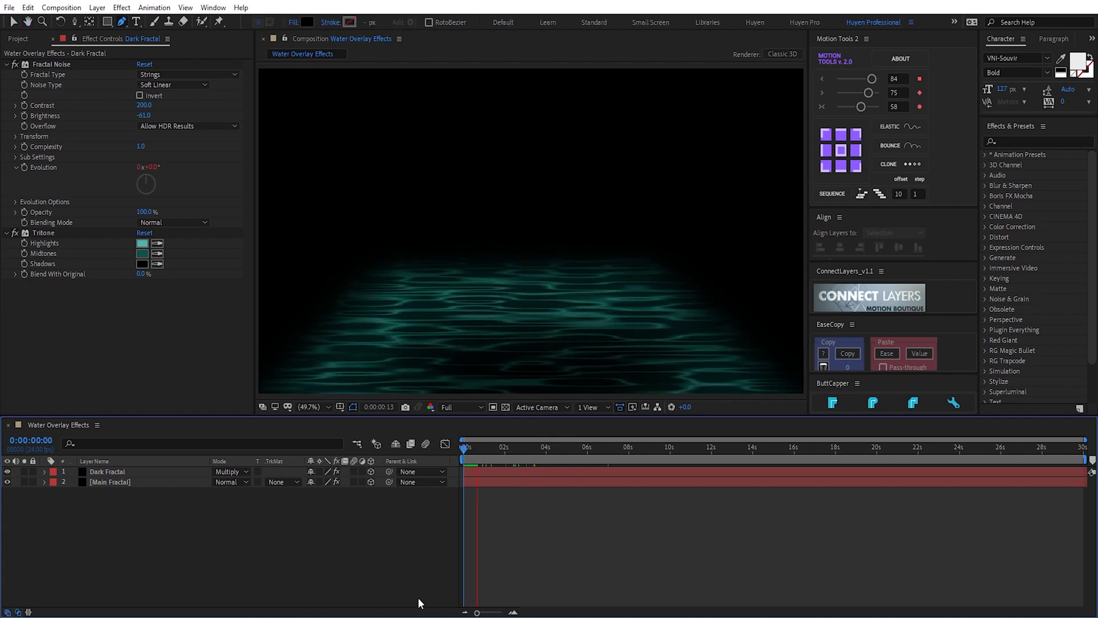
key(space)
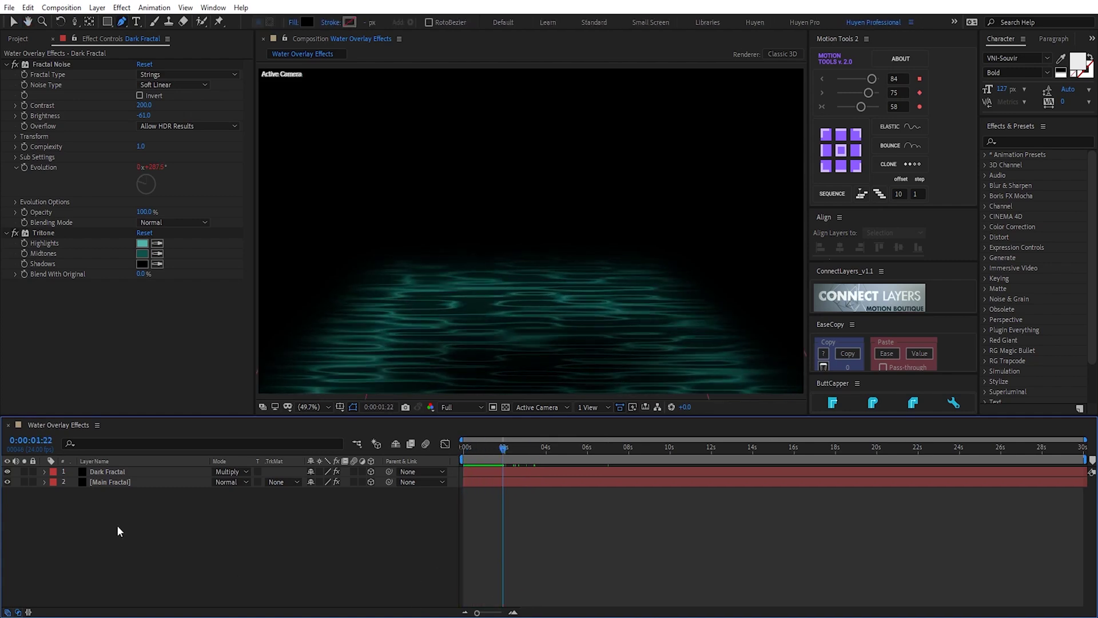
mouse_move(482, 461)
mouse_down()
mouse_move(477, 444)
mouse_move(502, 445)
mouse_move(484, 444)
mouse_up()
- Duplicate the Dark Fractal layer as Brightest Fractal and delete the copy's mask
click(155, 474)
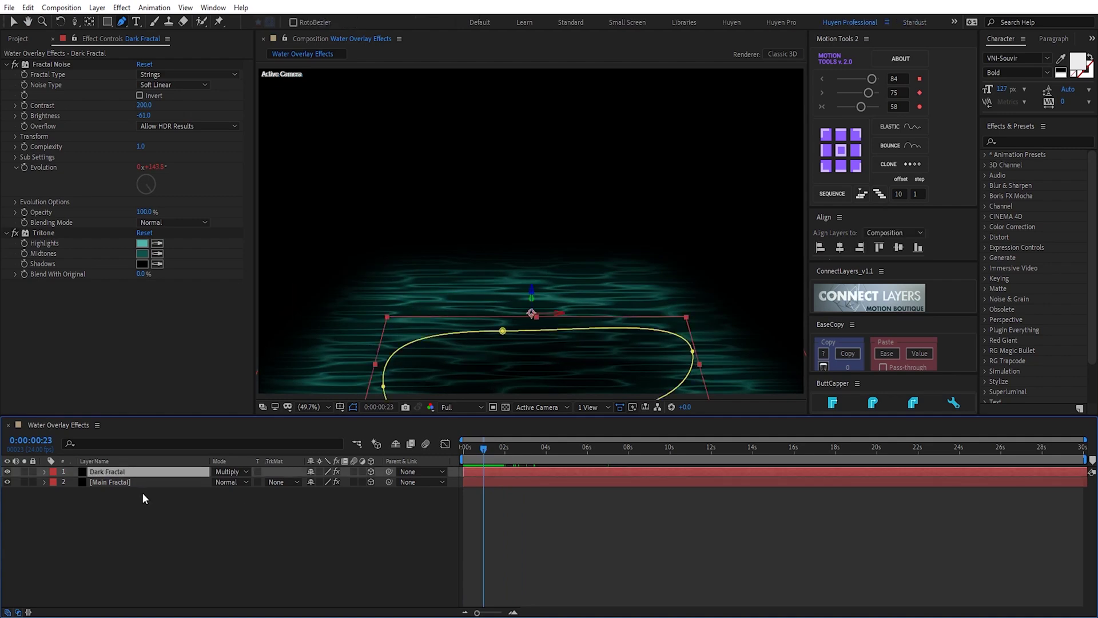
key(ctrl+d)
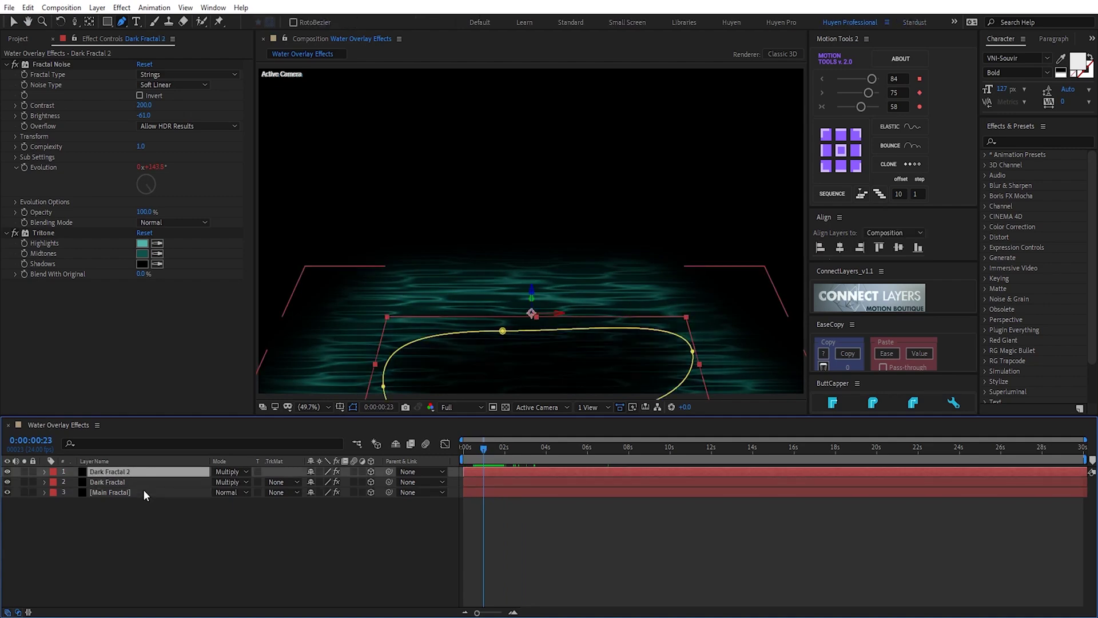
key(Return)
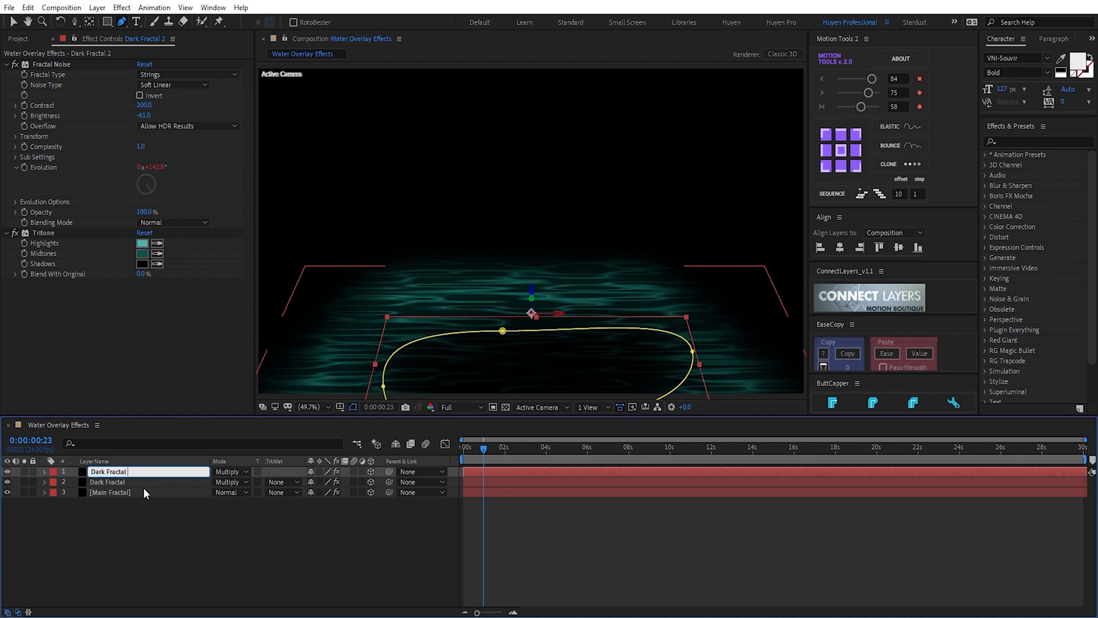
key(BackSpace)
key(BackSpace)
key(BackSpace)
key(BackSpace)
key(BackSpace)
text(Brightest)
key(Return)
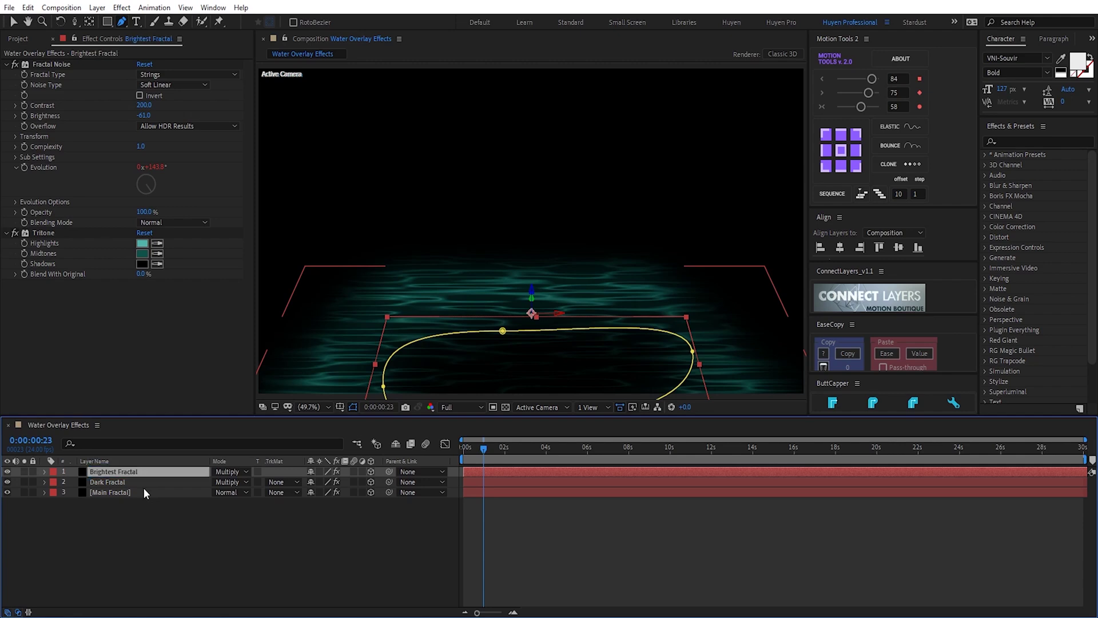
click(44, 472)
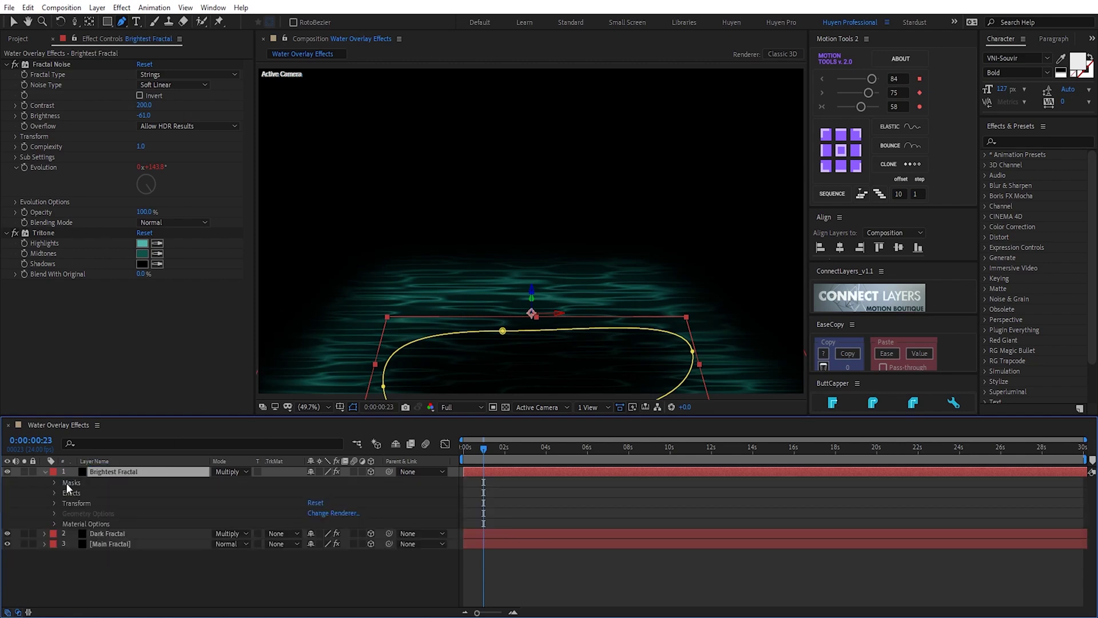
key(Delete)
- Draw a closed rounded mask around the far middle part of the water on the Brightest Fractal layer
key(comma)
key(comma)
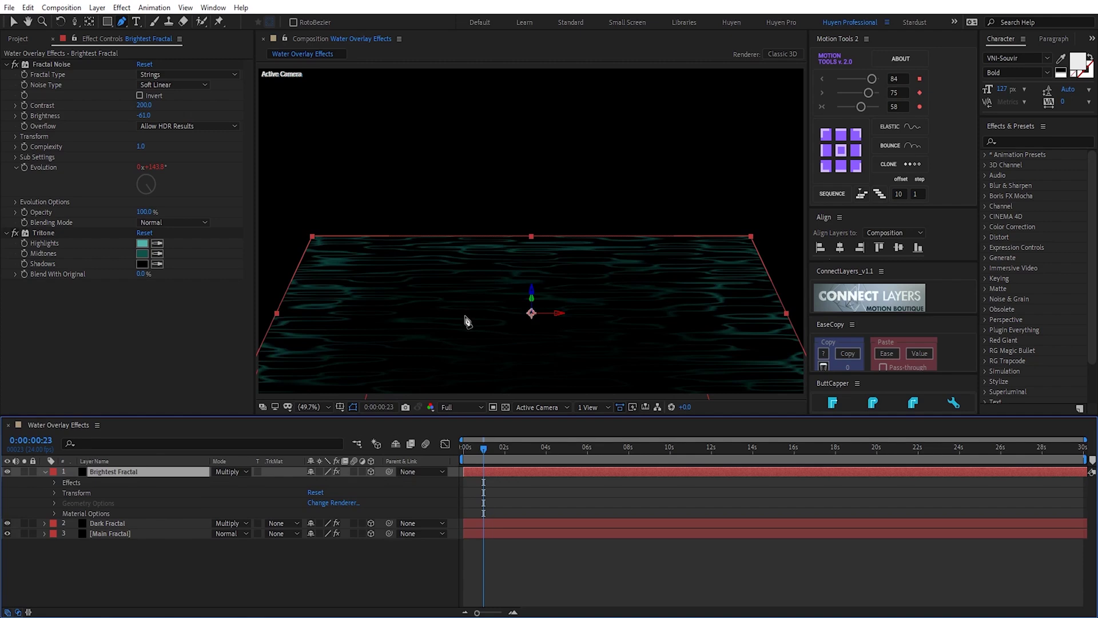
click(121, 22)
mouse_move(510, 233)
mouse_down()
mouse_move(510, 300)
mouse_move(531, 326)
mouse_move(549, 316)
mouse_up()
click(551, 308)
click(555, 251)
mouse_move(550, 218)
mouse_down()
mouse_move(566, 223)
mouse_move(544, 213)
mouse_up()
click(512, 233)
drag(554, 252, 561, 251)
drag(550, 307, 570, 296)
- Refine the Brightest Fractal mask by deleting the surplus vertex and reshaping its sides into a smooth rounded outline
click(538, 348)
key(ctrl+z)
key(v)
click(565, 304)
key(Delete)
click(534, 295)
drag(562, 251, 574, 250)
drag(510, 233, 496, 231)
mouse_move(507, 278)
mouse_down()
mouse_move(487, 272)
mouse_move(539, 288)
mouse_move(495, 271)
mouse_move(498, 293)
mouse_up()
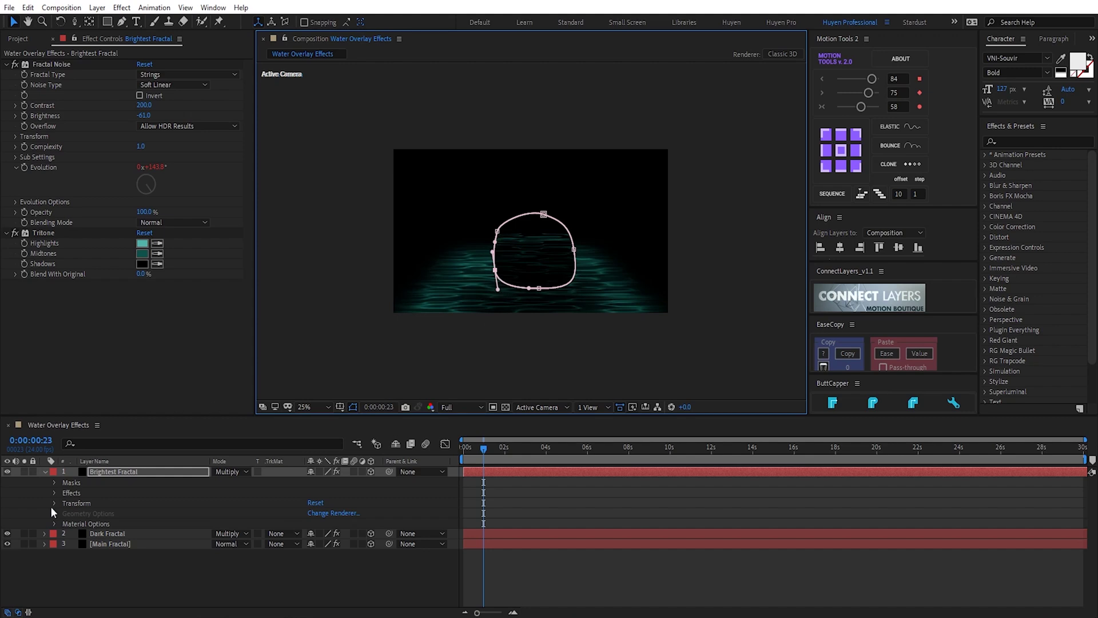
- Set the mask feather of the Brightest Fractal layer's mask to 324 pixels
click(54, 482)
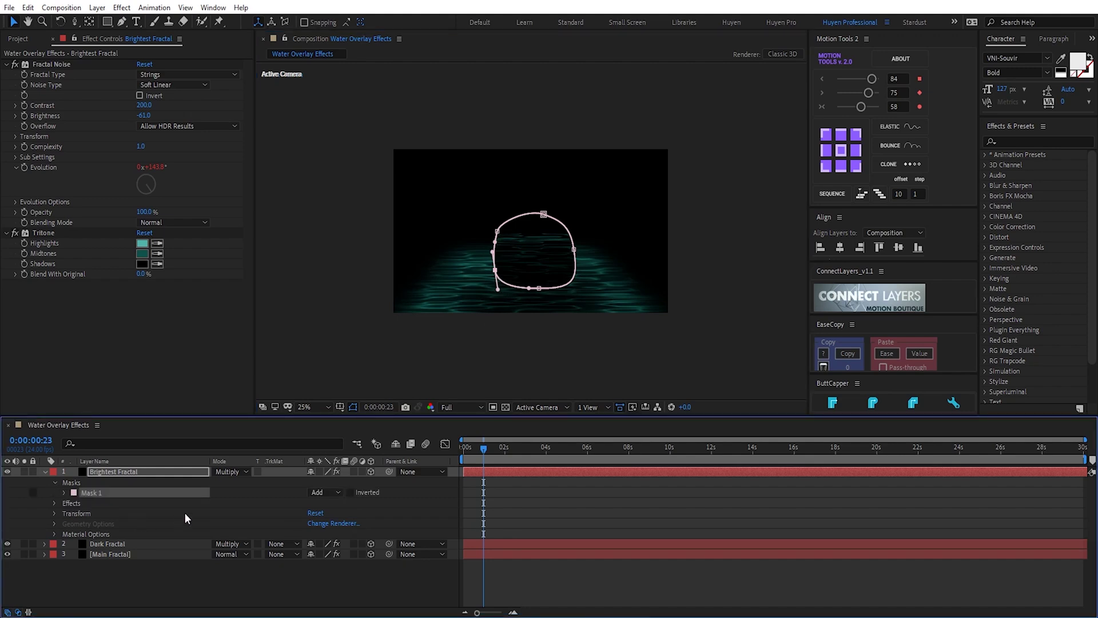
click(65, 493)
click(322, 512)
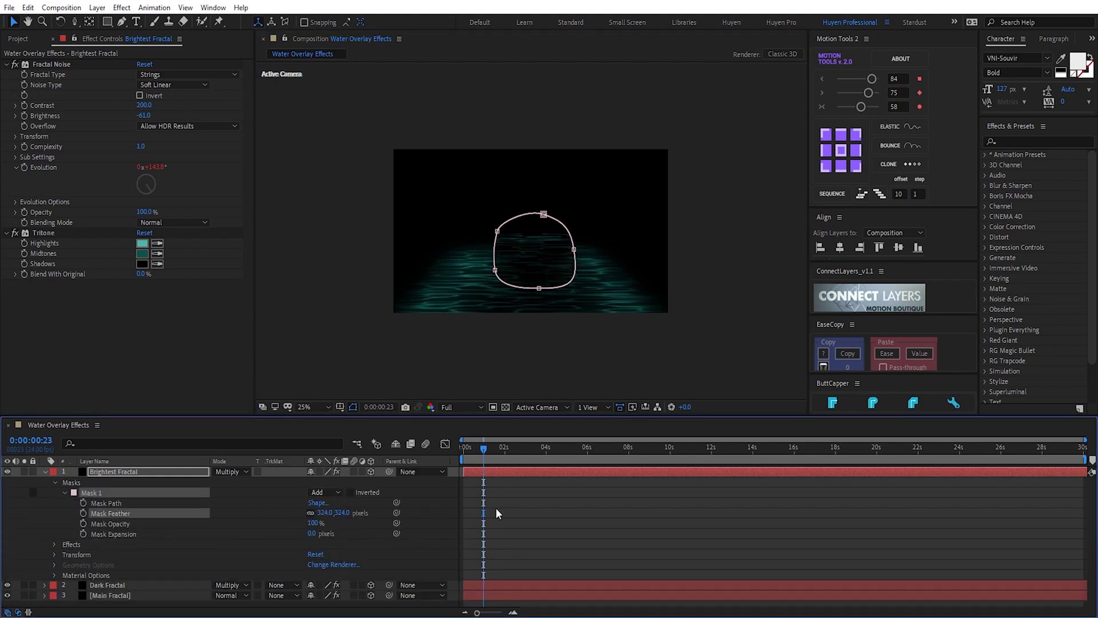
- Set the Brightest Fractal layer's Fractal Noise contrast to 3000 and brightness to 20
click(145, 106)
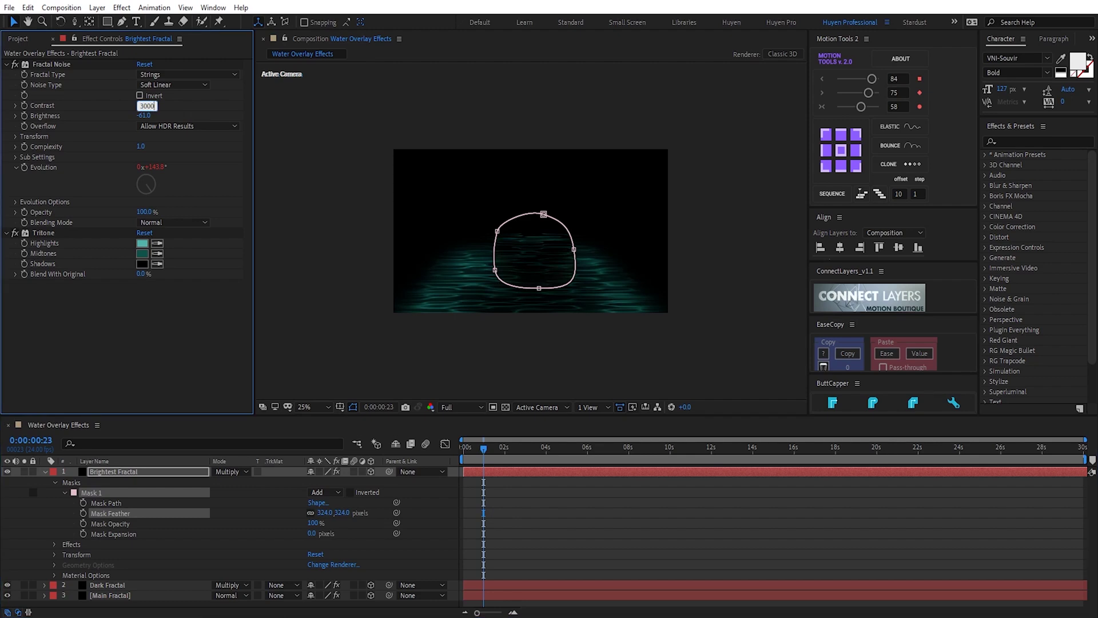
key(Tab)
text(20)
key(Return)
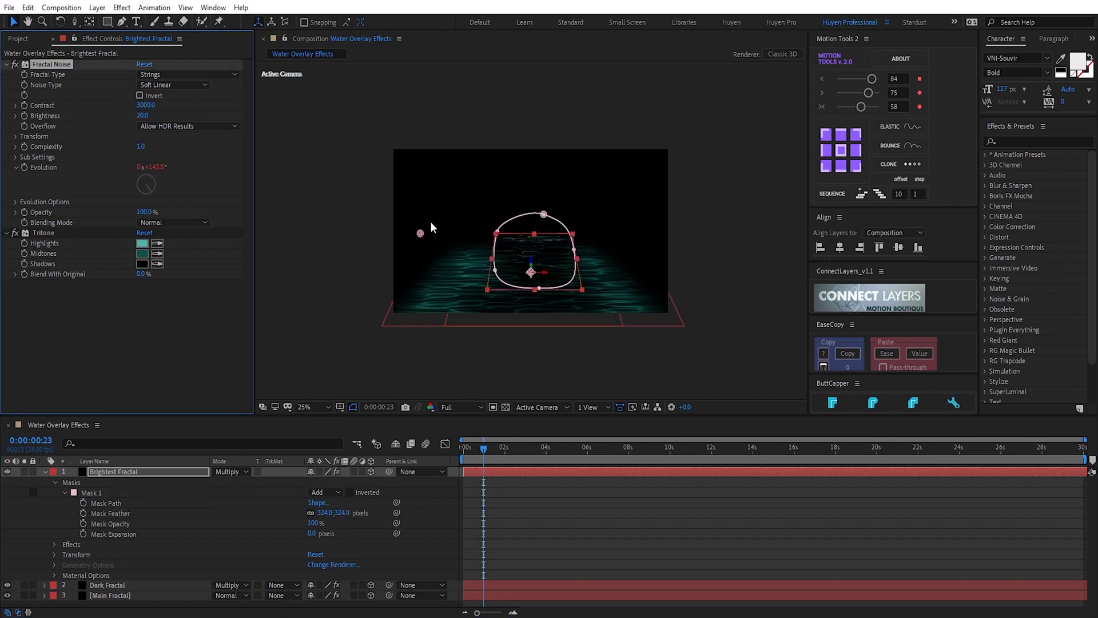
- Change the Brightest Fractal layer's blending mode to Add and collapse its properties
click(218, 473)
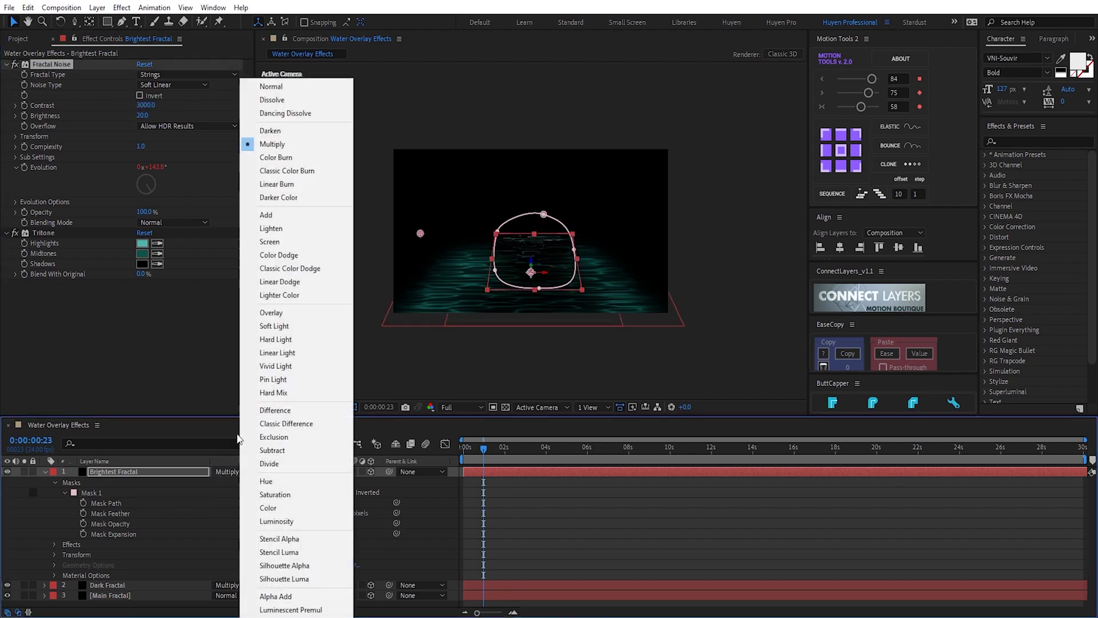
click(263, 226)
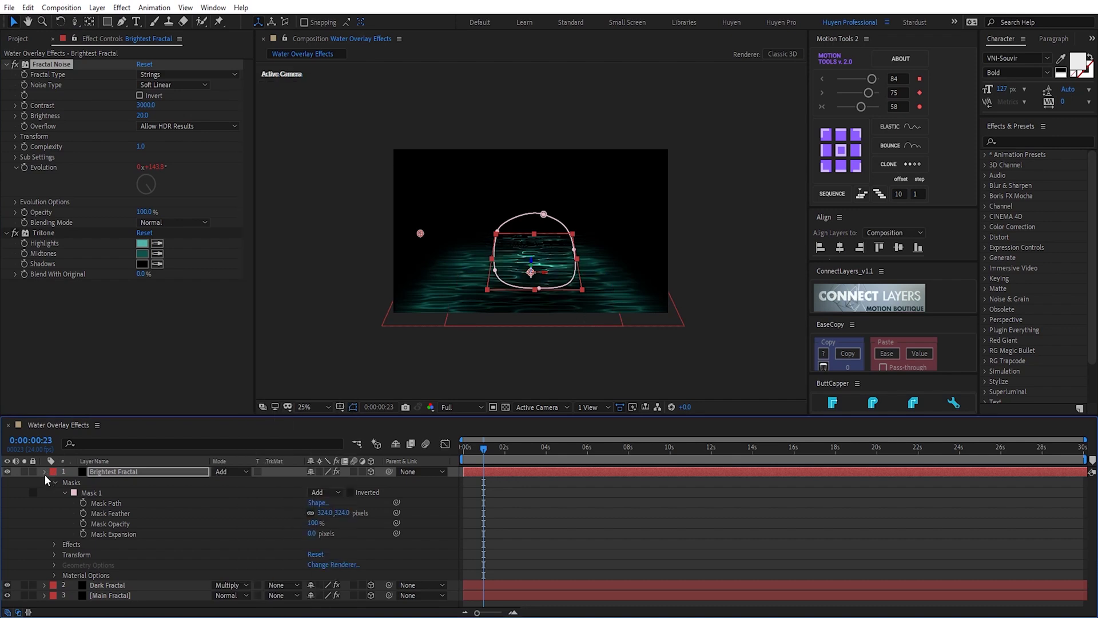
click(46, 472)
click(162, 535)
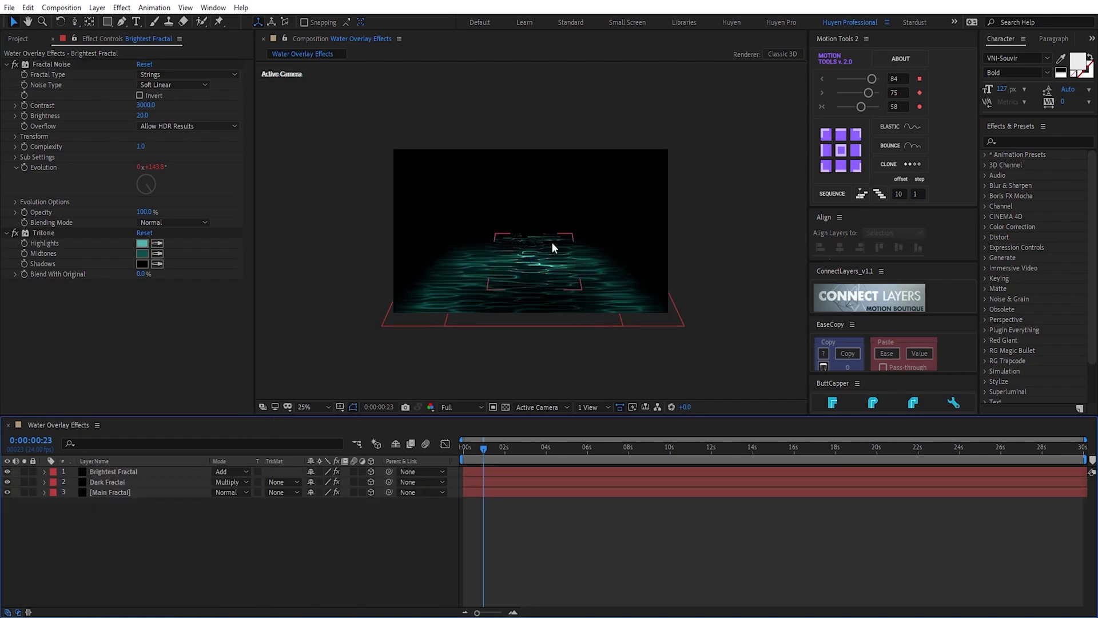
- Scrub through the water animation and preview it from the start with the brightest layer blended in
drag(476, 447, 569, 449)
click(463, 457)
key(space)
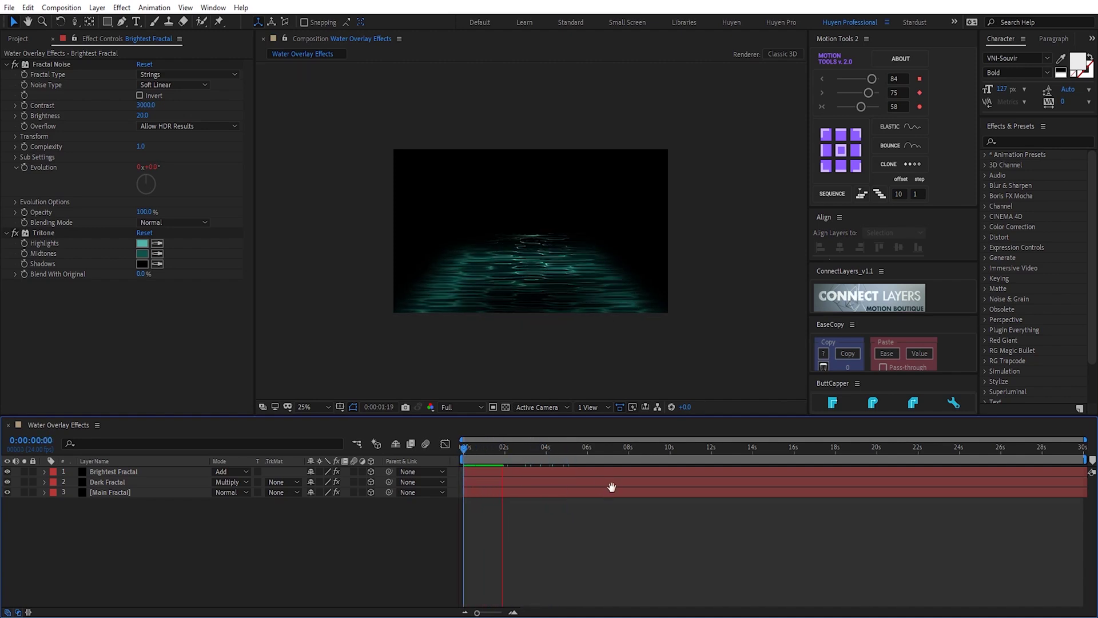
- Reshape the Dark Fractal mask by lowering its upper middle vertex into a dip and raising its left vertex slightly
click(168, 481)
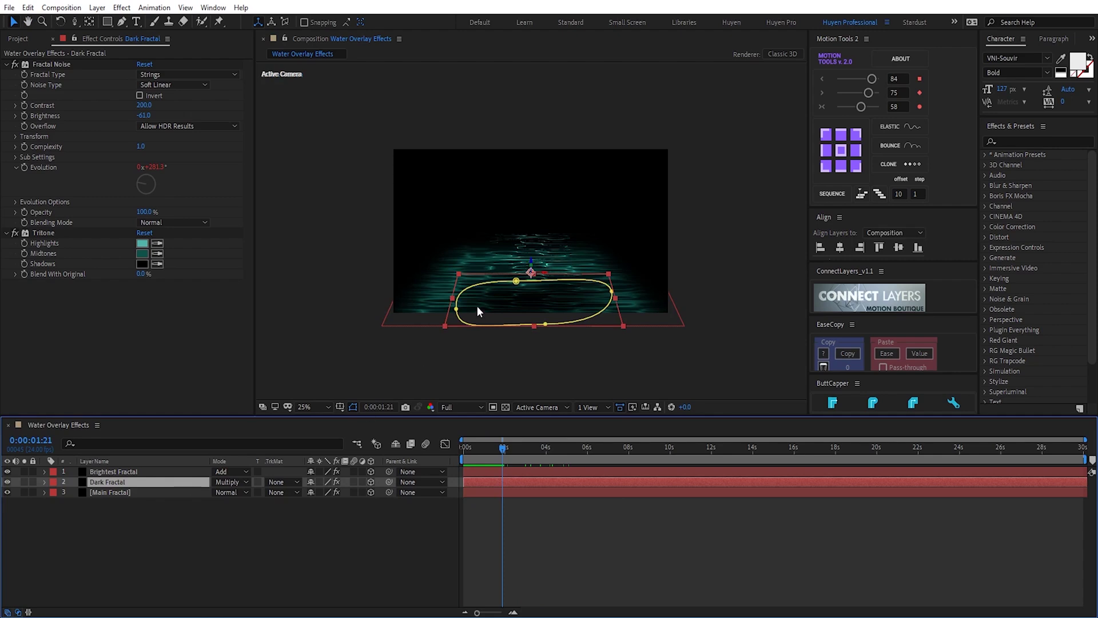
click(44, 482)
click(103, 503)
click(517, 282)
drag(518, 280, 530, 298)
drag(456, 309, 455, 297)
double_click(610, 296)
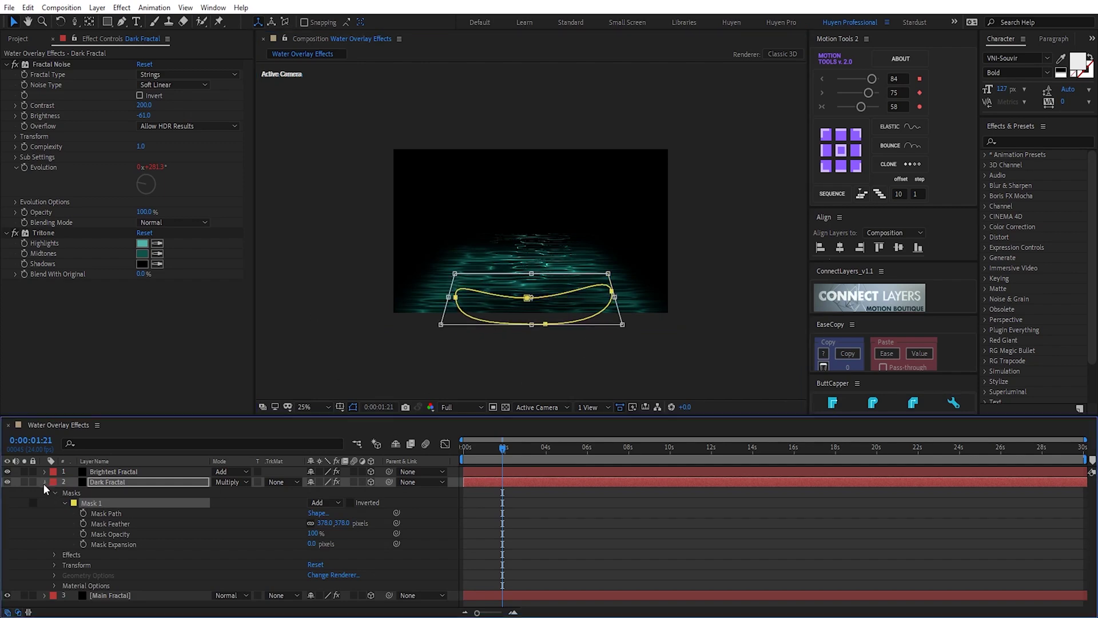
click(44, 482)
click(175, 557)
- Reshape the Brightest Fractal mask at 0:00:06:12 into a wider, flatter outline around the far part of the water
drag(483, 451, 598, 451)
click(129, 472)
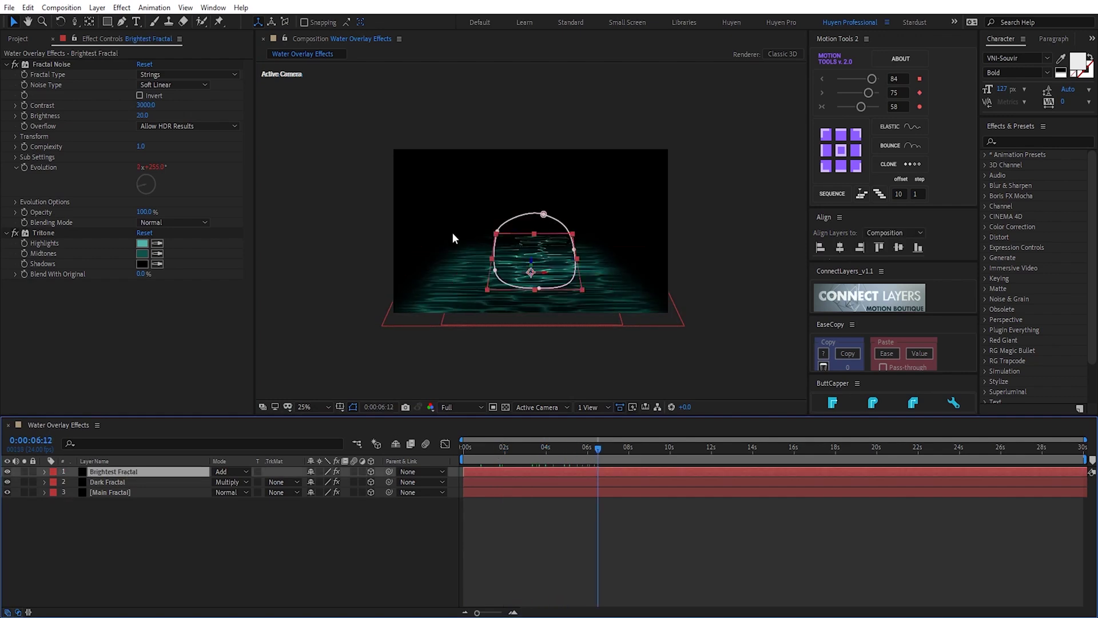
click(45, 471)
click(91, 492)
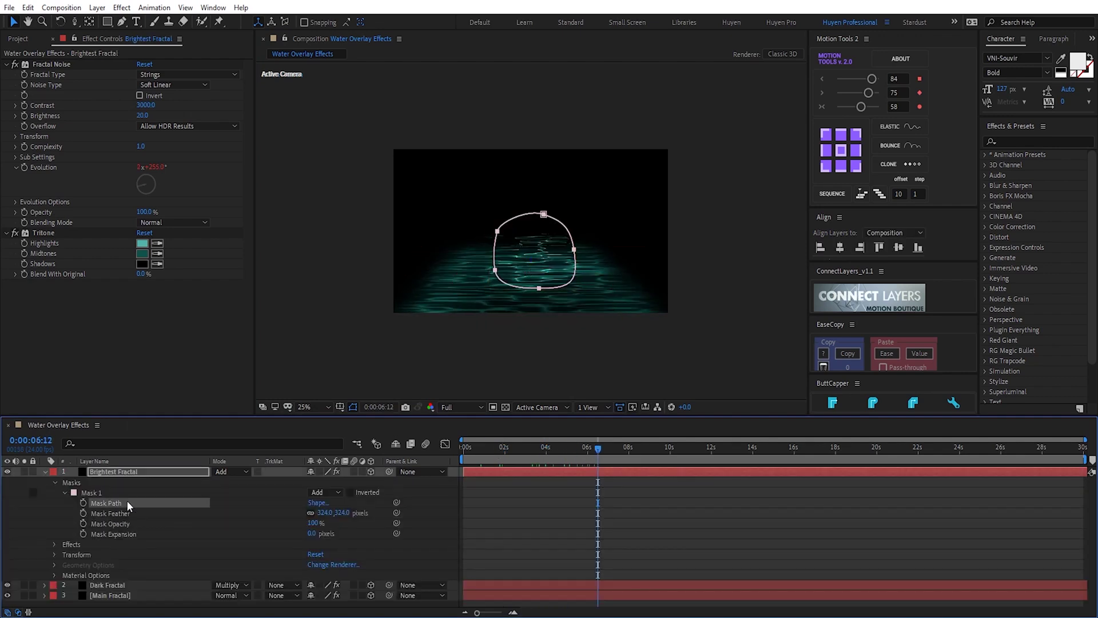
click(543, 215)
drag(546, 218, 474, 258)
drag(573, 249, 541, 281)
click(534, 379)
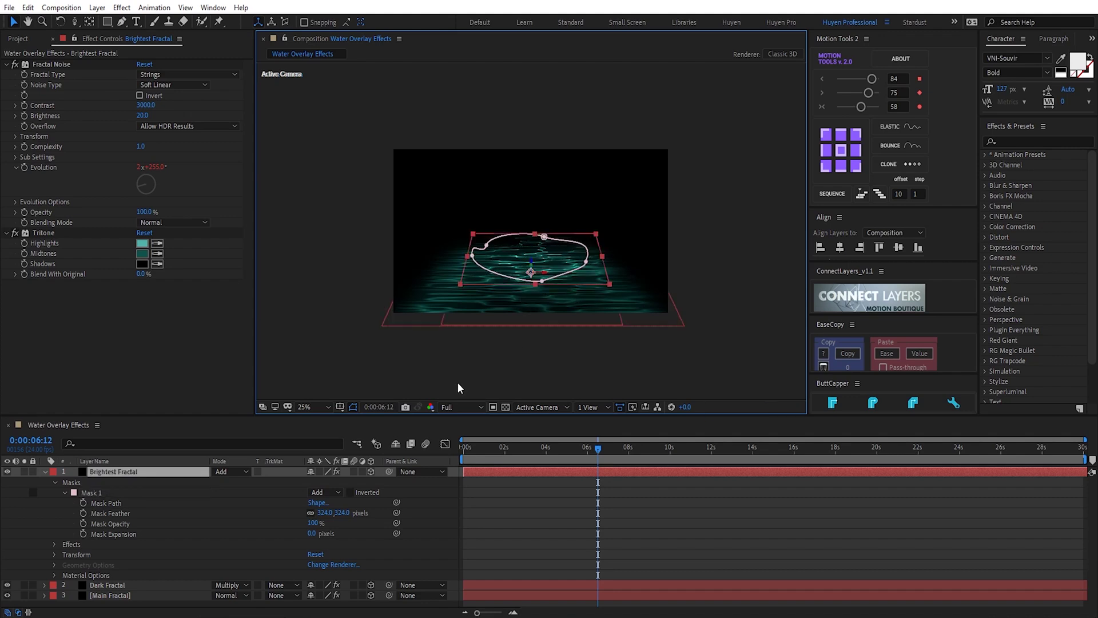
click(46, 472)
click(96, 536)
- Preview the water animation from 0:00:06:12 with the composition enlarged to fit the viewer
key(space)
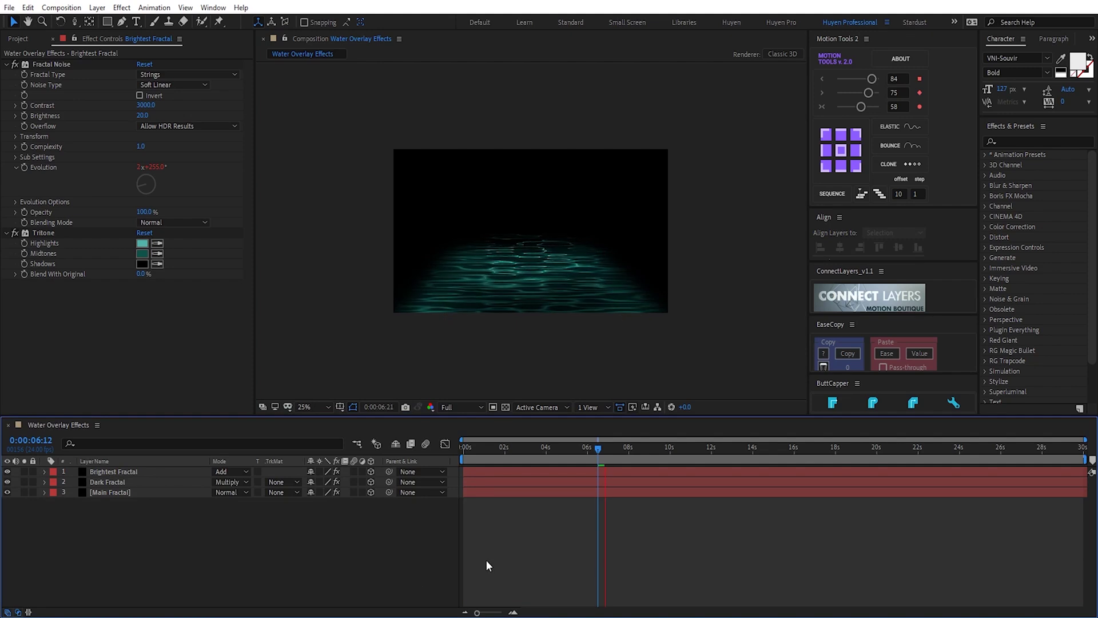
click(301, 406)
click(320, 205)
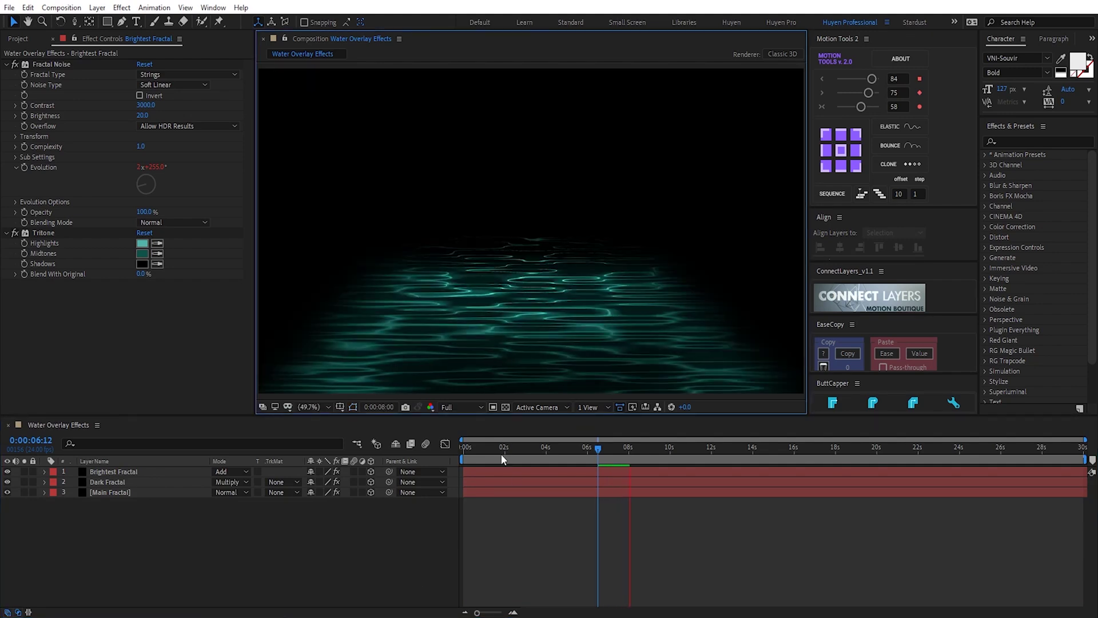
click(578, 457)
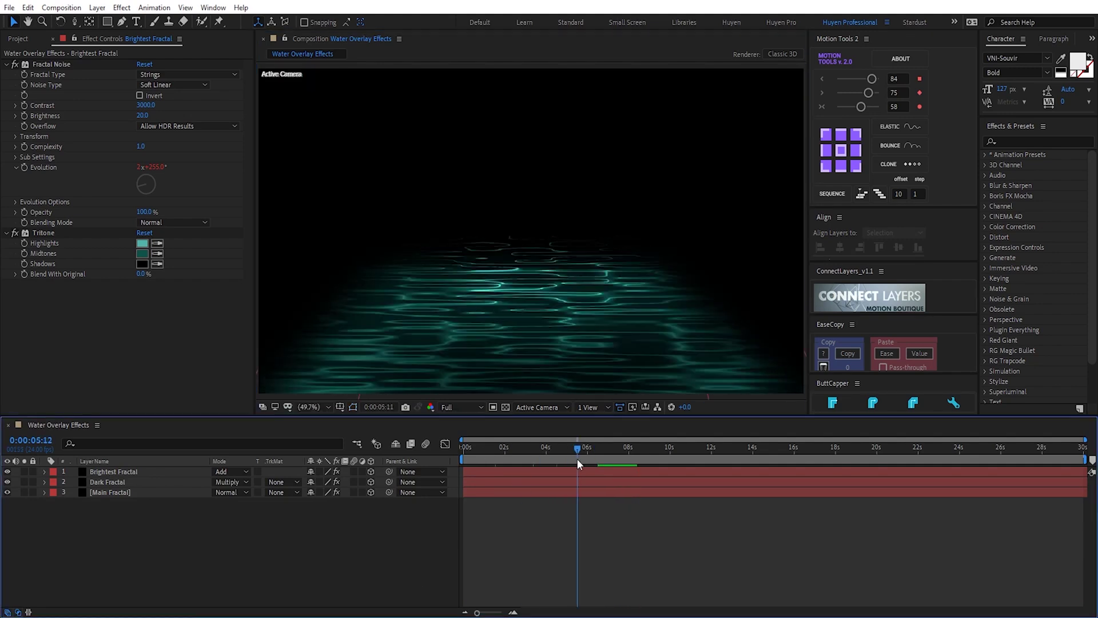
- Duplicate the Main Fractal layer, move the copy above all other layers, and set its blending mode to Add
click(140, 493)
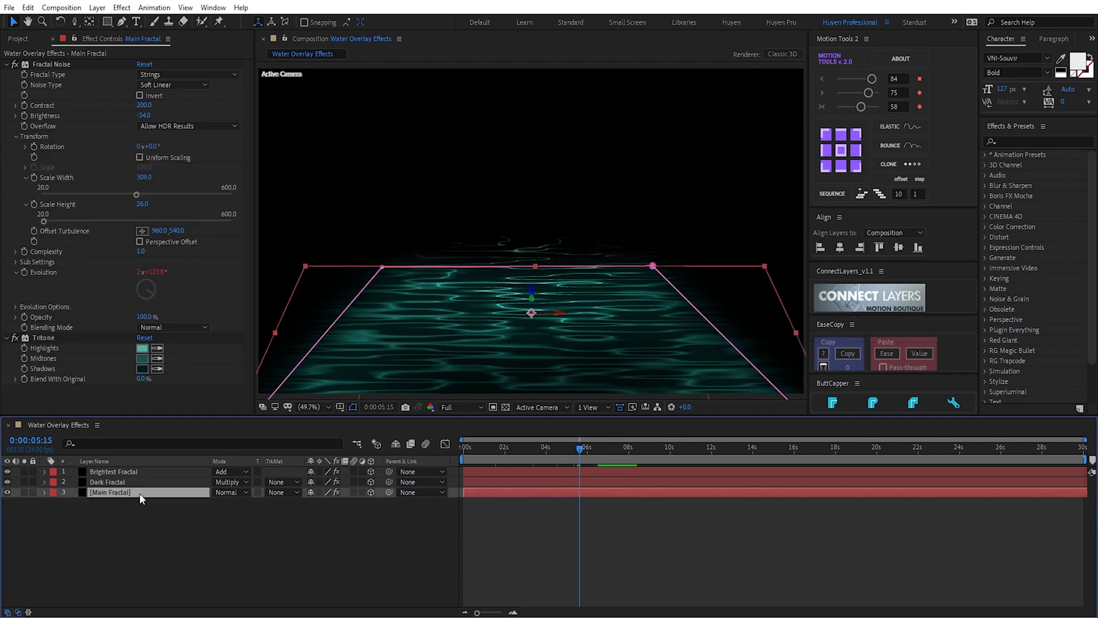
key(ctrl+d)
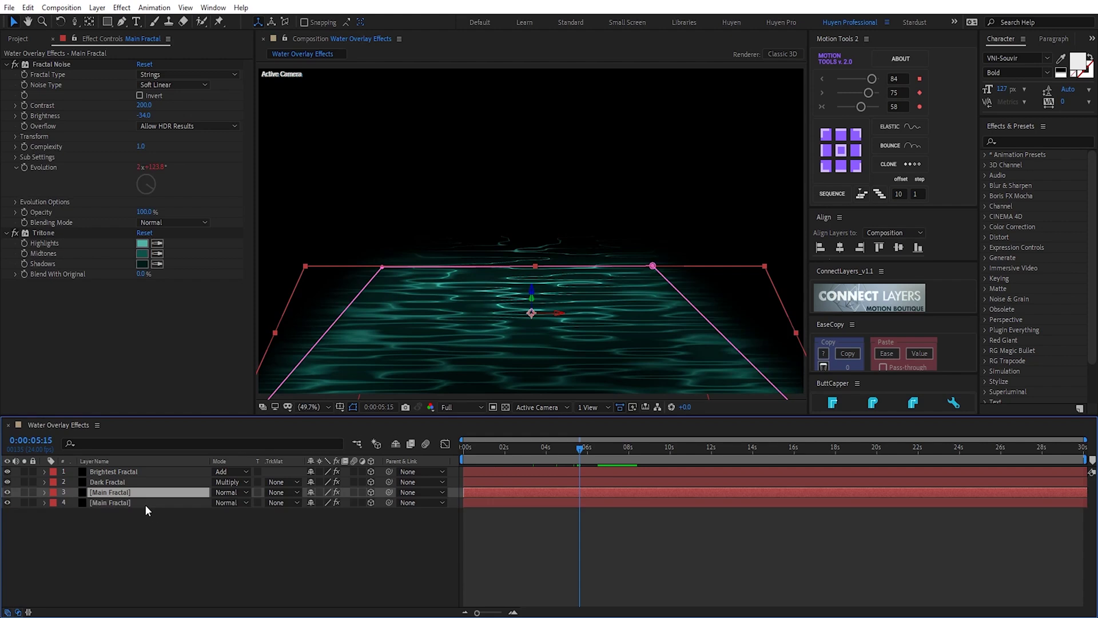
drag(132, 492, 134, 471)
click(229, 471)
click(298, 215)
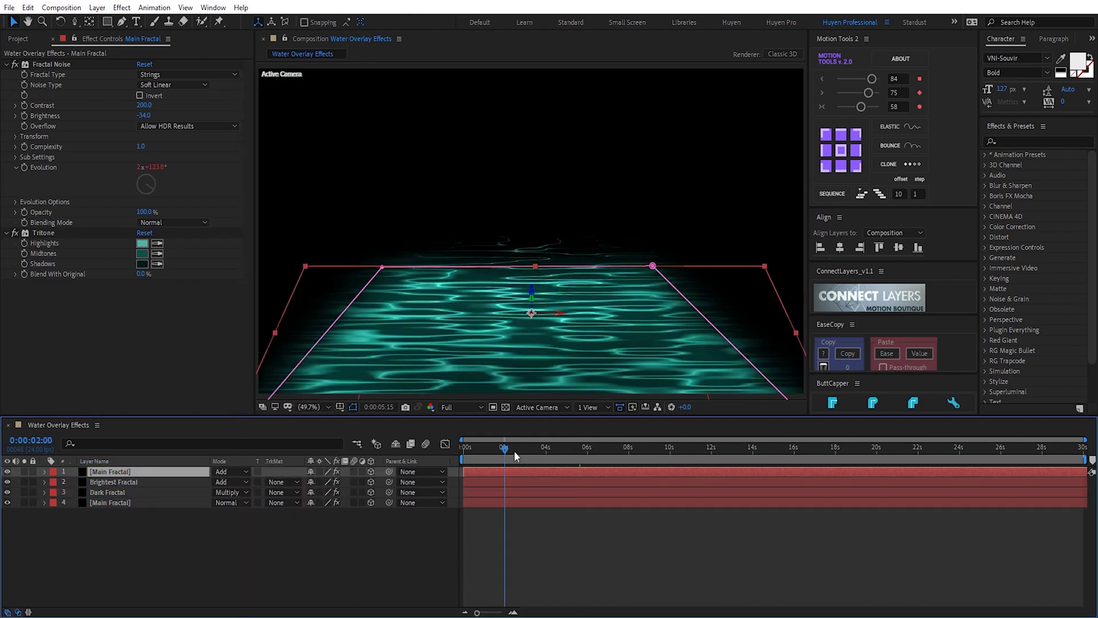
drag(601, 451, 663, 454)
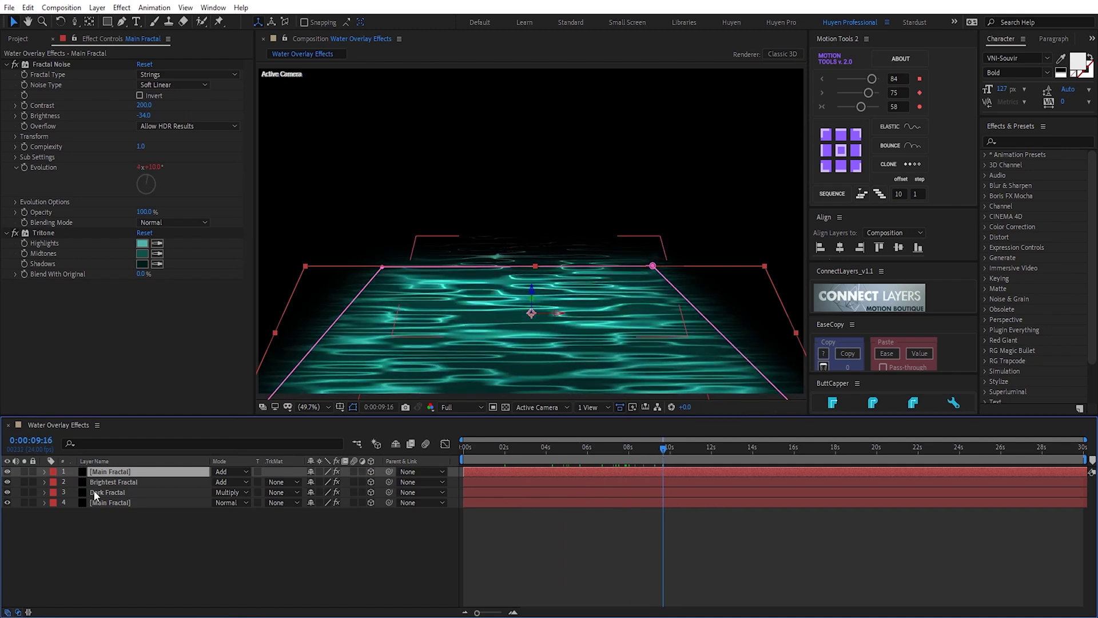
- Solo the upper Main Fractal copy and set its Fractal Noise contrast to 333 and brightness to 0
click(23, 471)
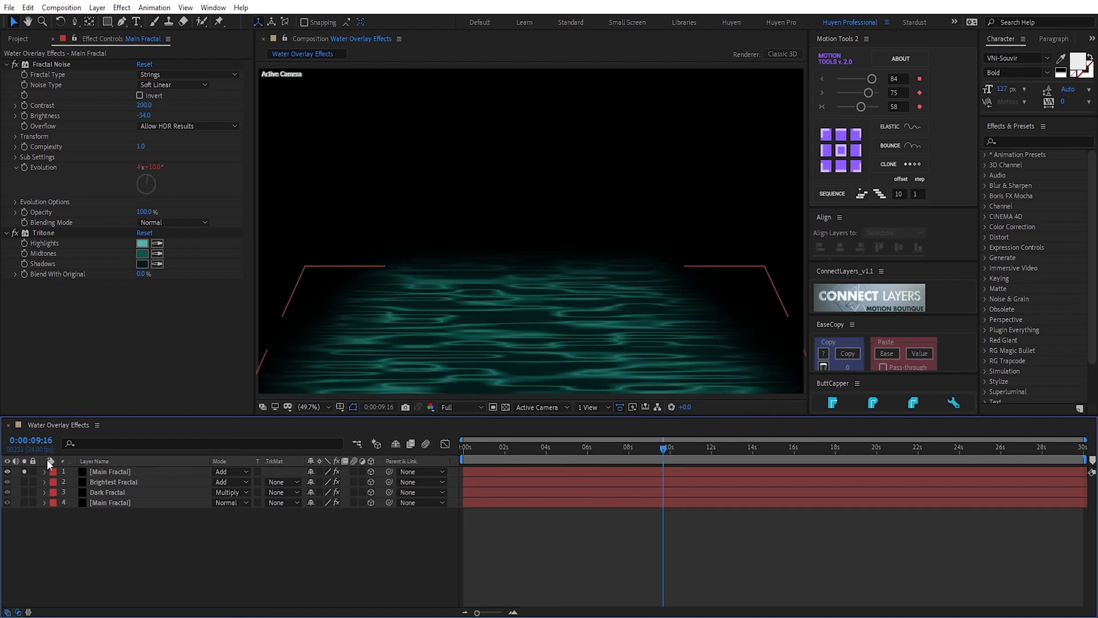
drag(144, 108, 168, 110)
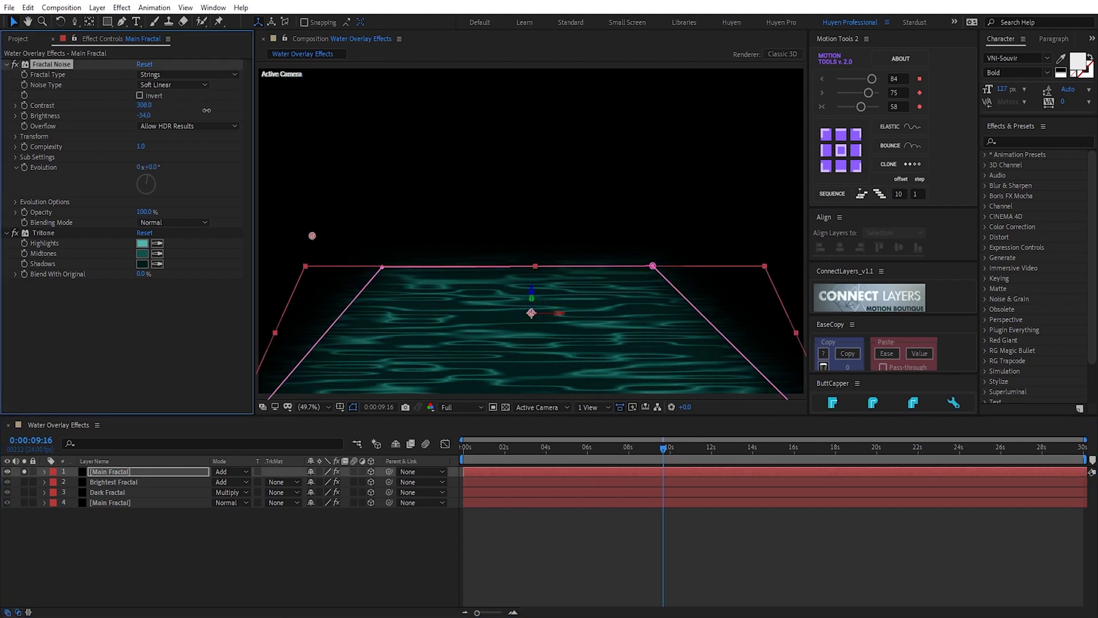
click(145, 115)
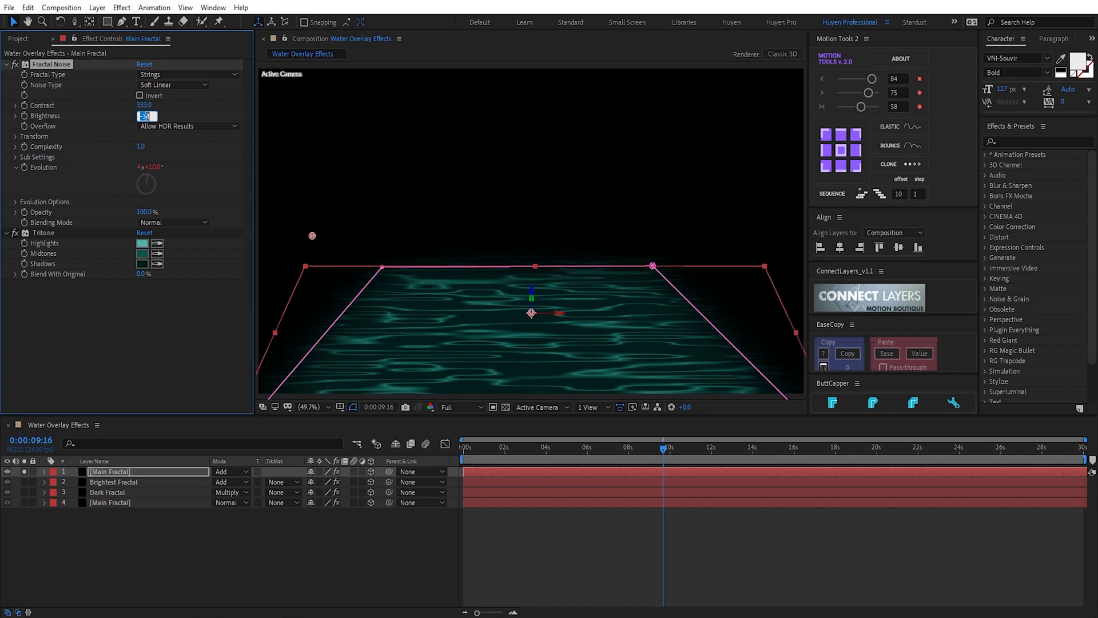
key(Return)
- Check the combined water layers at different times and preview the brightened animation from the start
drag(483, 445, 605, 448)
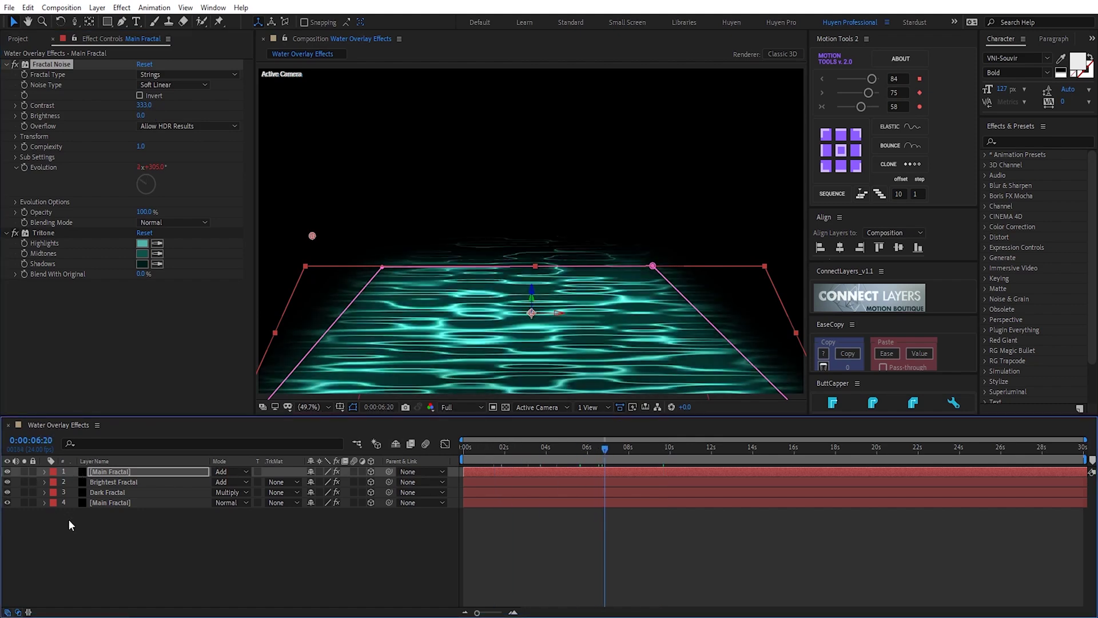
click(505, 523)
drag(486, 453, 435, 451)
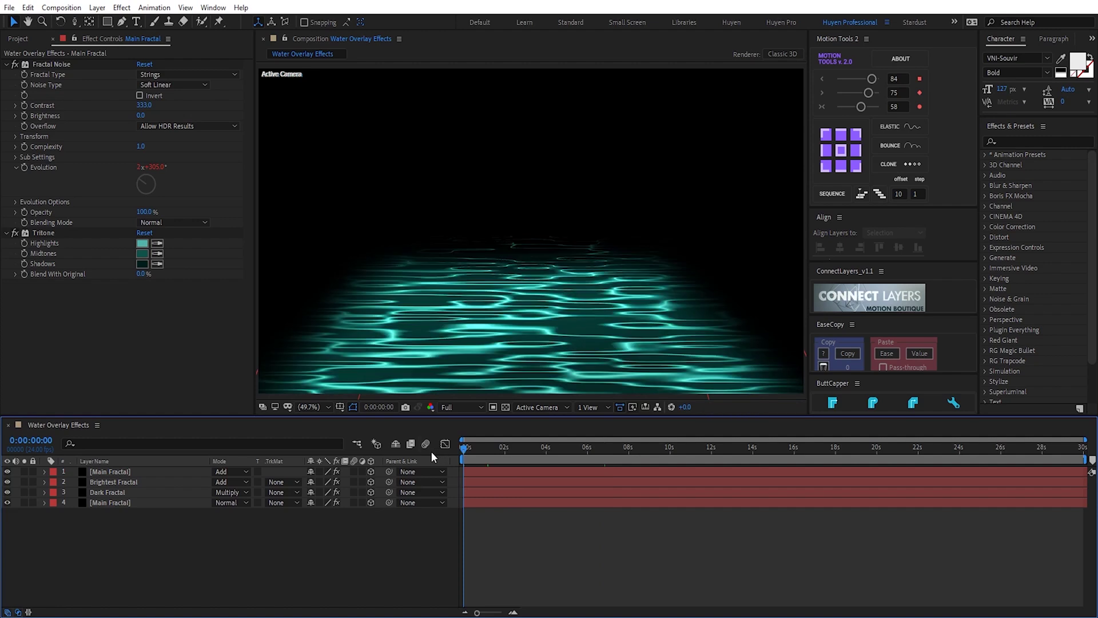
key(space)
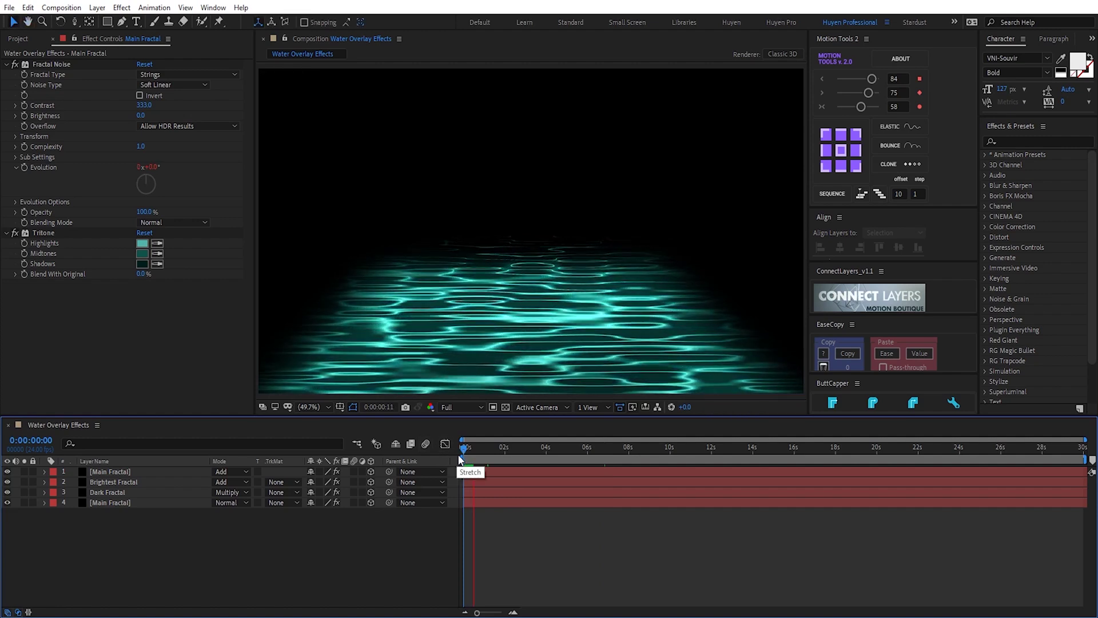
- Set the Z Rotation of the original Main Fractal layer at the bottom of the stack to -2°
click(136, 502)
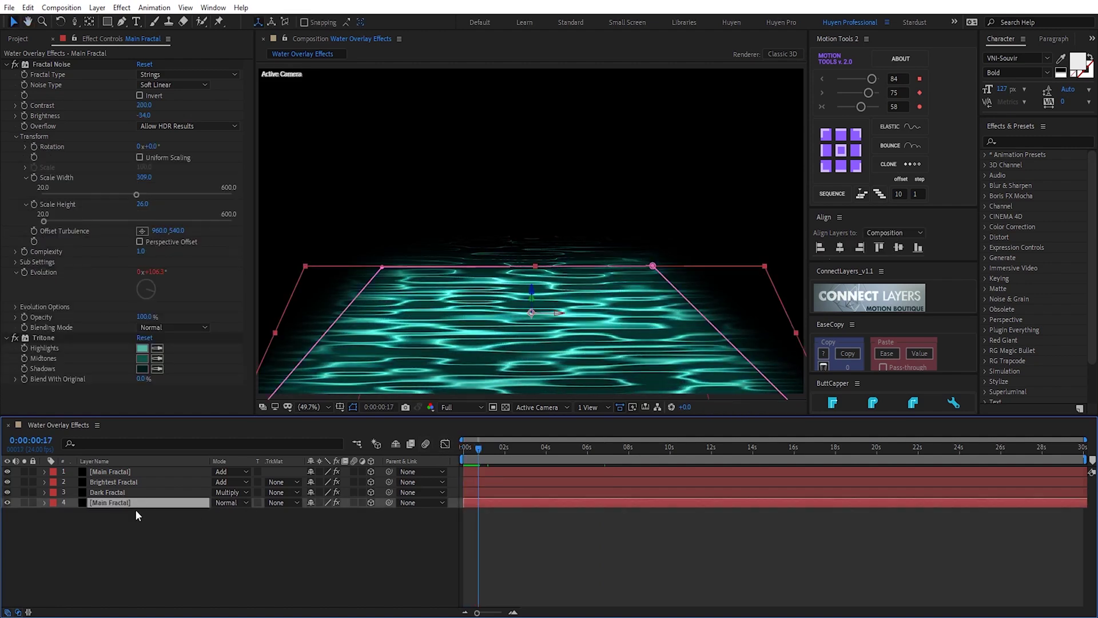
key(r)
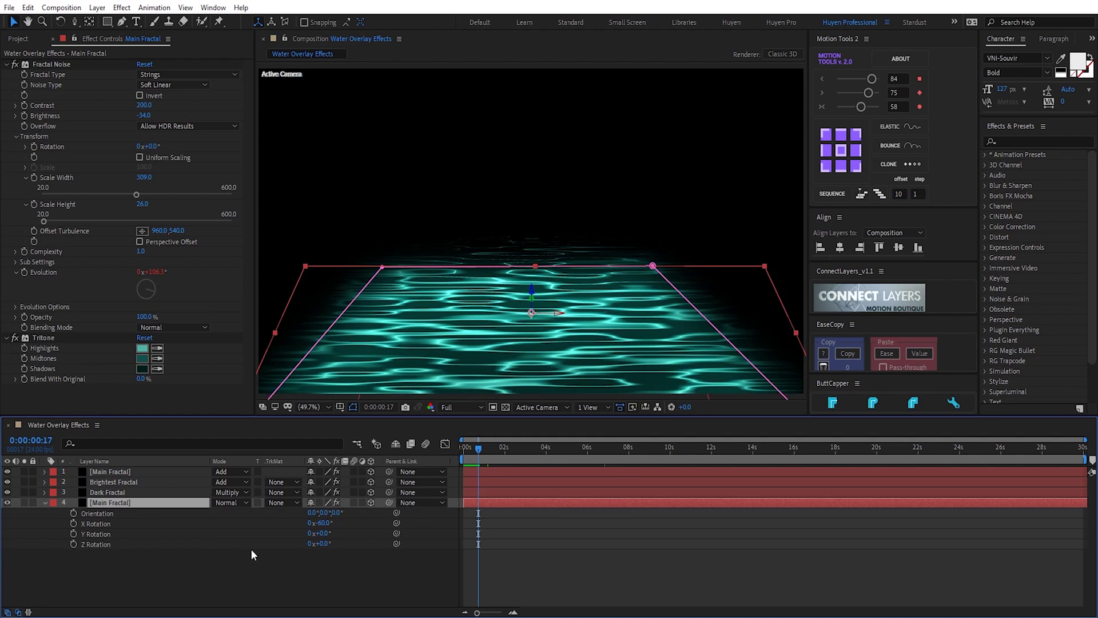
click(329, 542)
text(-2)
key(Return)
click(371, 567)
- Preview the water animation from the start with the rotated base layer, collapsing that layer's rotation properties
mouse_move(458, 453)
mouse_down()
mouse_move(592, 463)
mouse_move(450, 467)
mouse_up()
key(space)
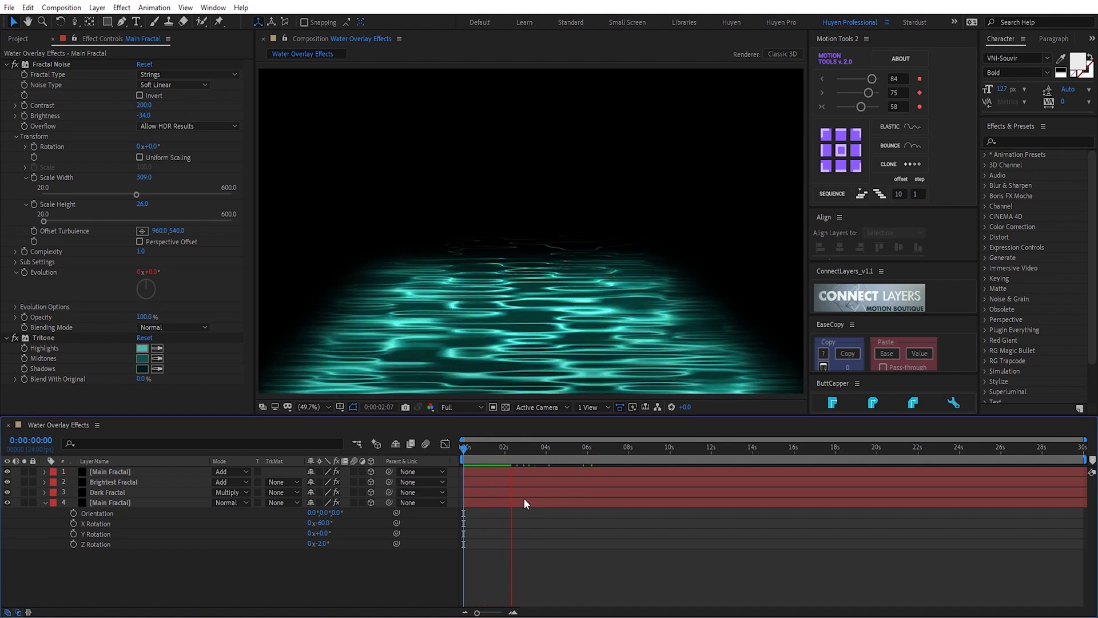
click(46, 502)
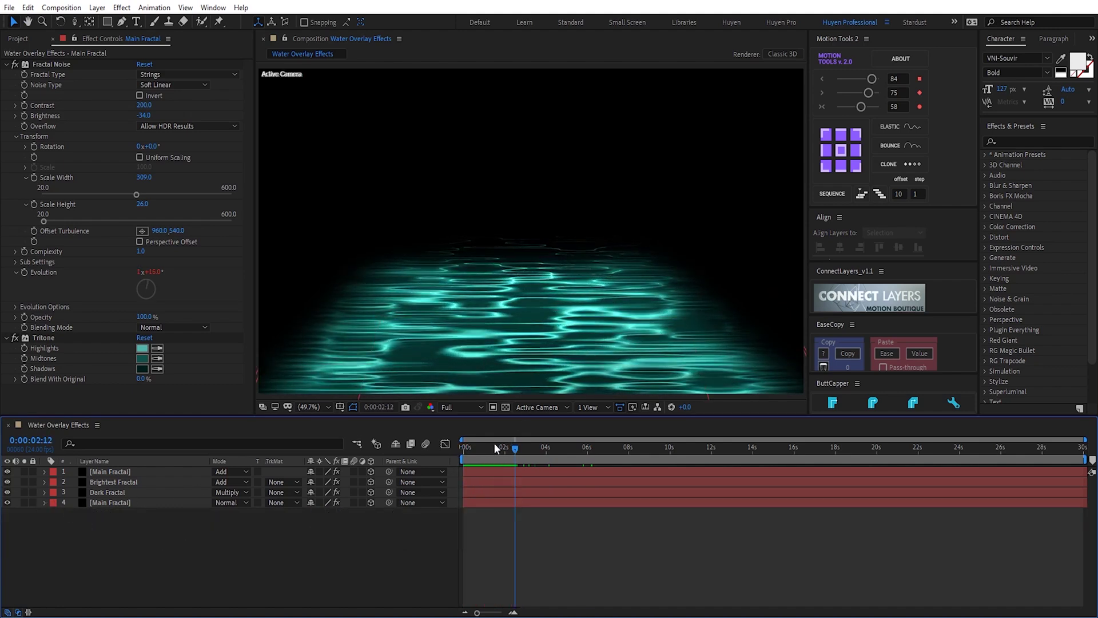
drag(495, 447, 436, 452)
key(space)
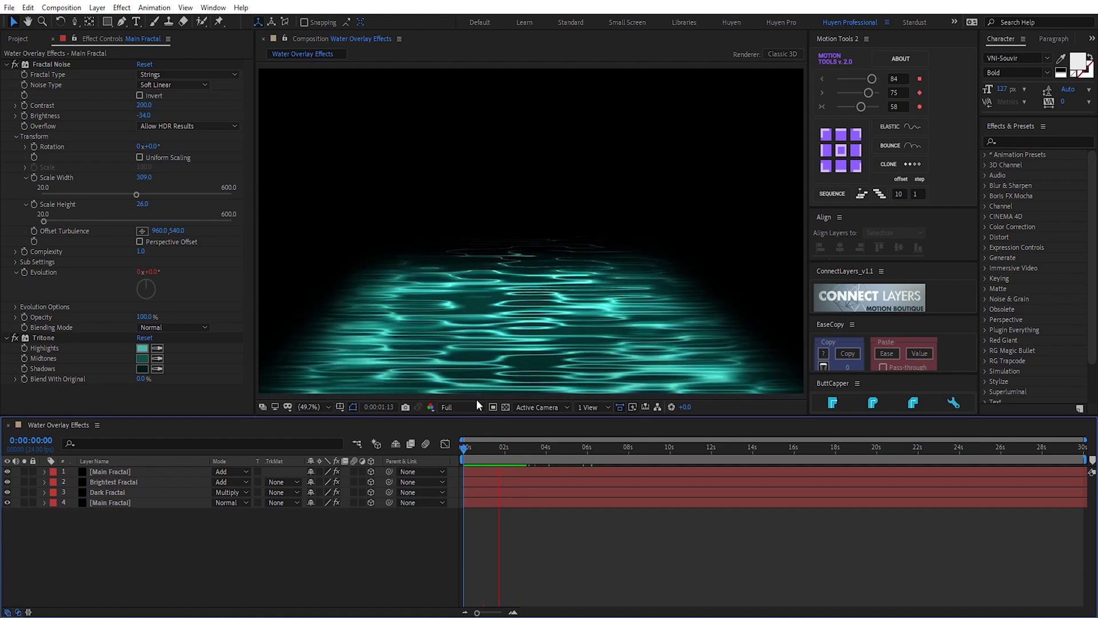
key(space)
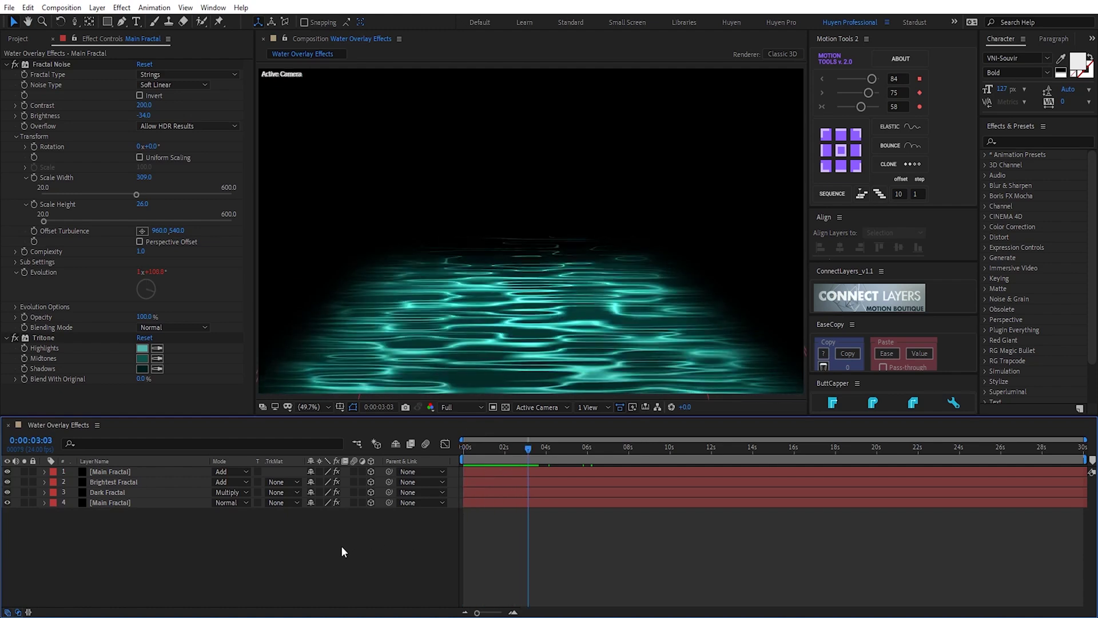
- Add an adjustment layer above the fractal layers and name it Effects
key(ctrl+alt+y)
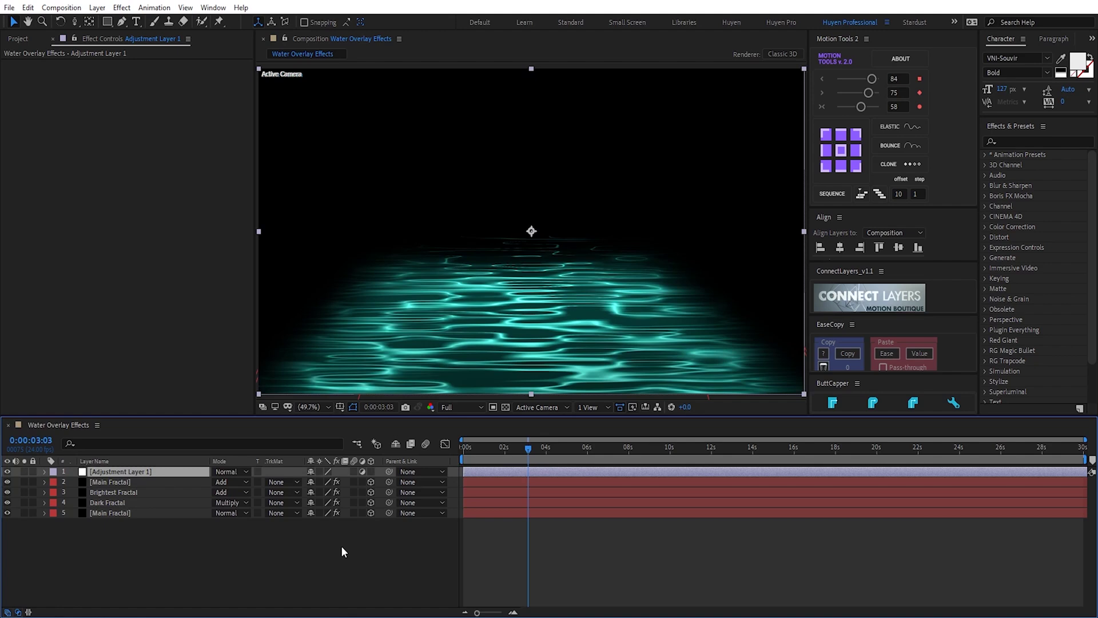
key(Return)
text(Effects)
key(Return)
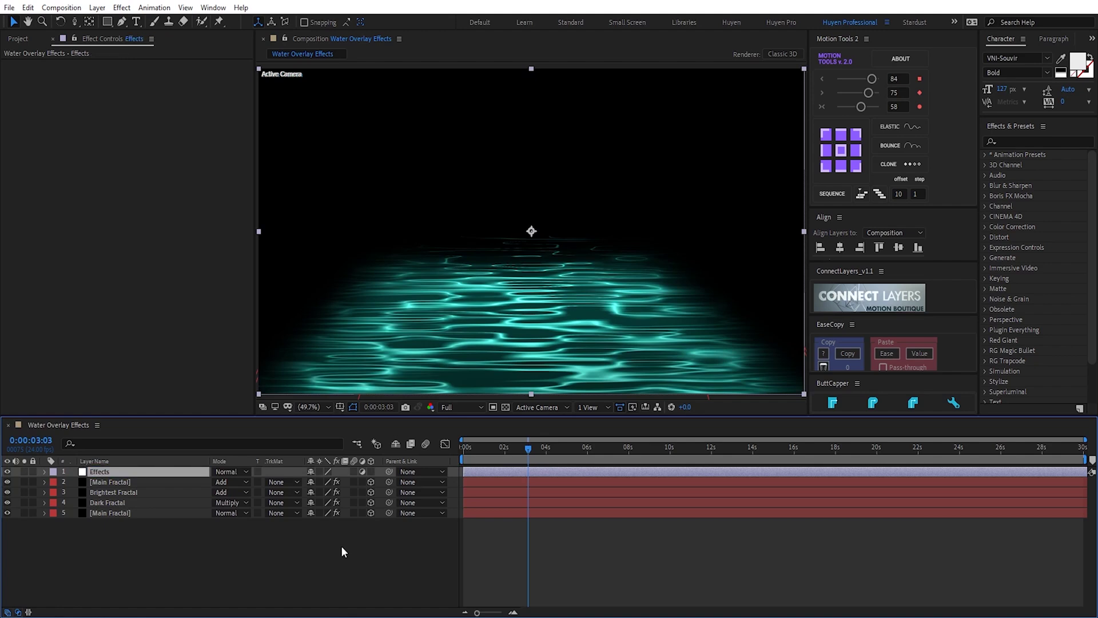
- Apply Fast Box Blur to the Effects adjustment layer with a Blur Radius of 52
key(ctrl+space)
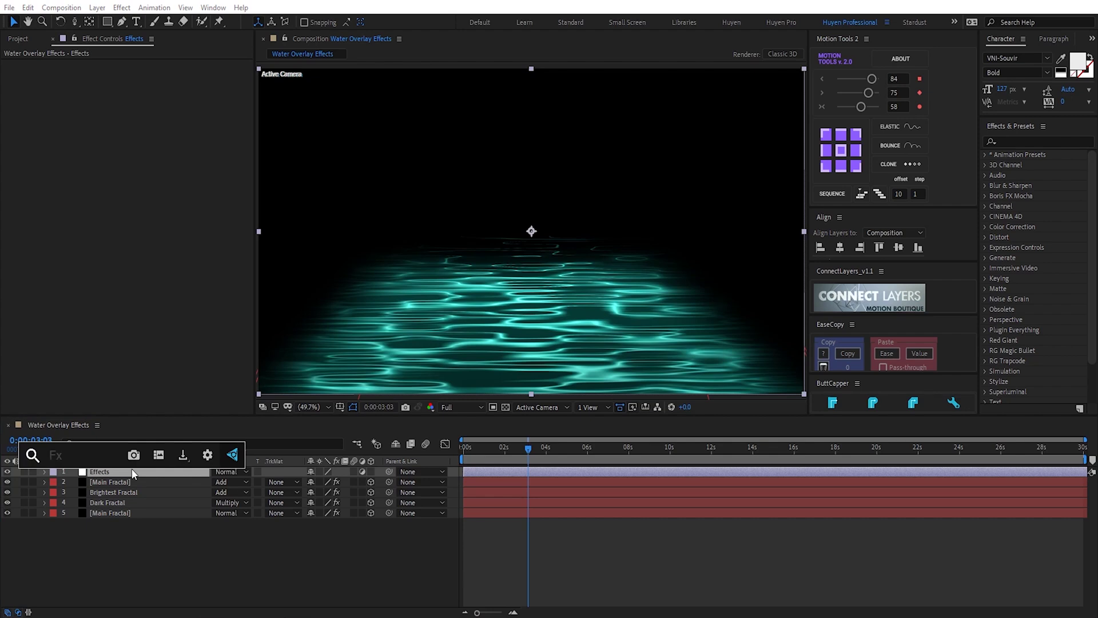
text(fast)
key(Return)
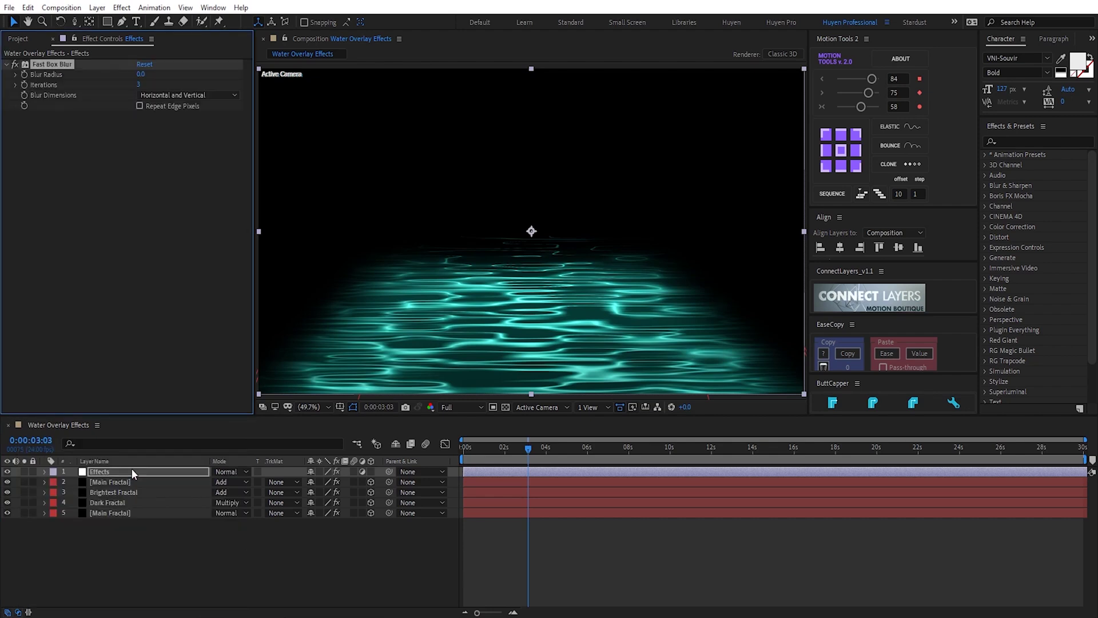
drag(140, 74, 168, 76)
- With the Effects layer temporarily hidden, draw a closed four-point curved mask on it around the whole water surface, extending below the frame
click(7, 472)
click(7, 473)
click(90, 472)
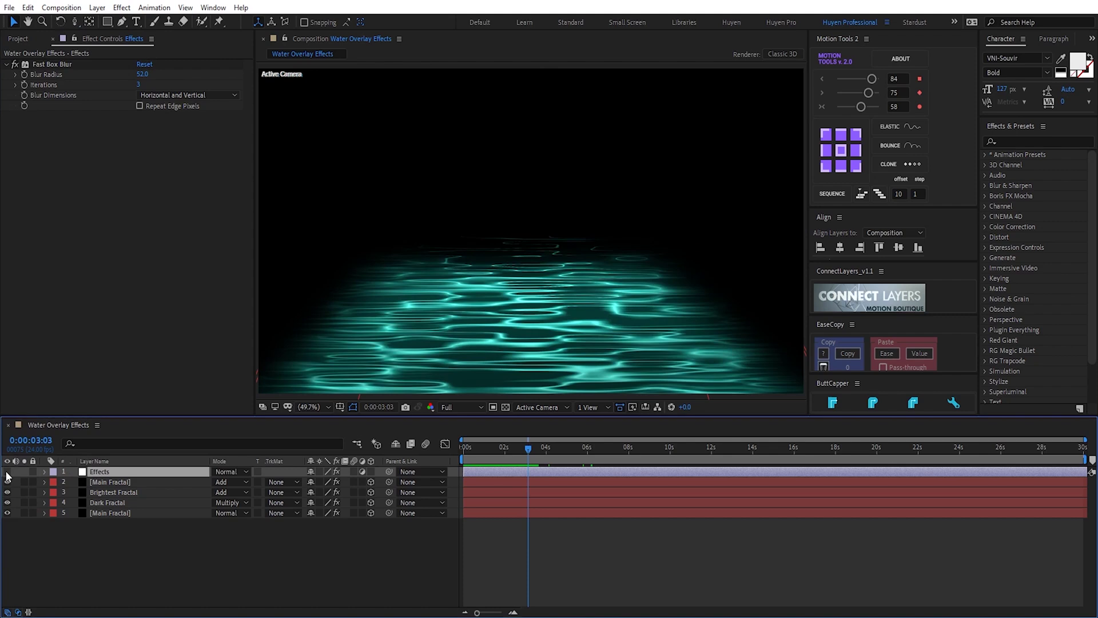
click(121, 22)
key(comma)
key(comma)
click(383, 333)
drag(464, 227, 517, 223)
drag(599, 234, 617, 250)
drag(686, 343, 689, 364)
click(383, 333)
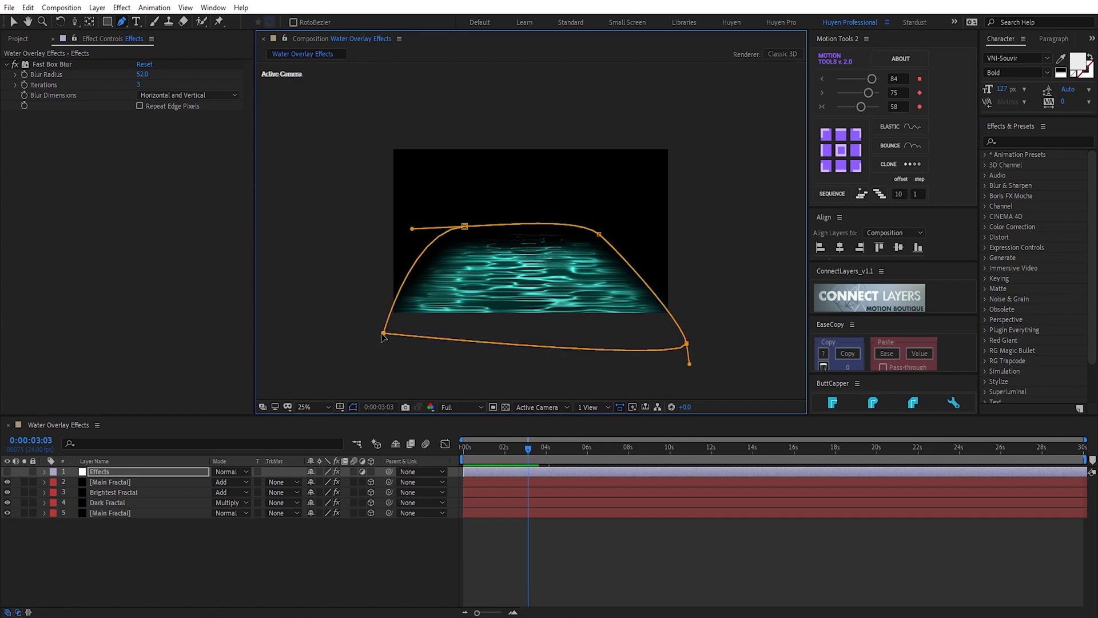
click(7, 472)
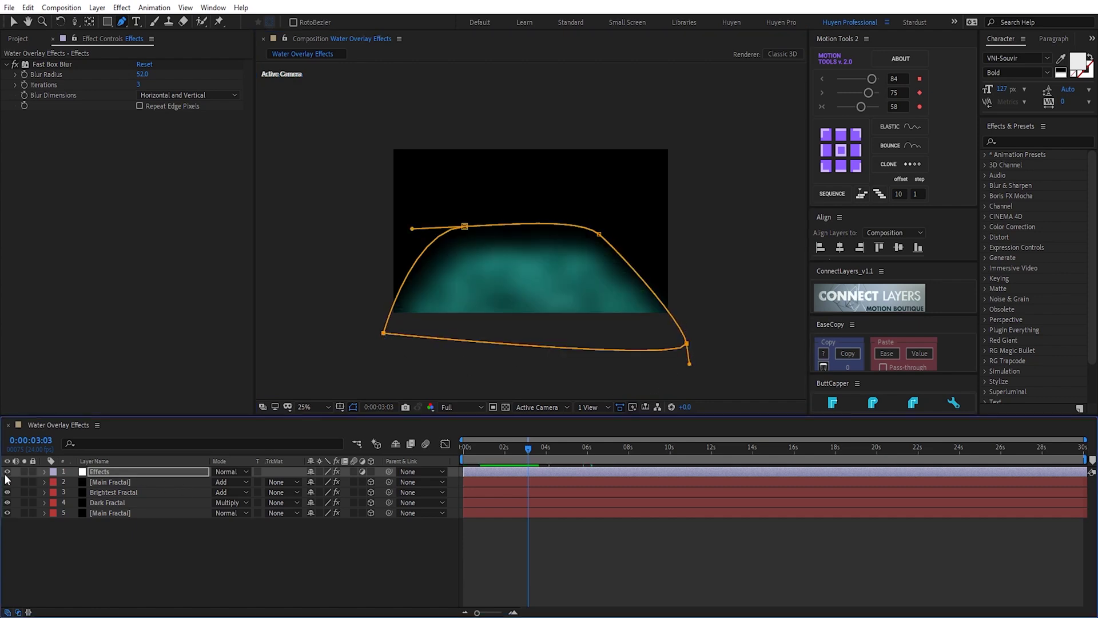
- Invert Mask 1 on the Effects layer so the blur applies only outside the water area
click(45, 471)
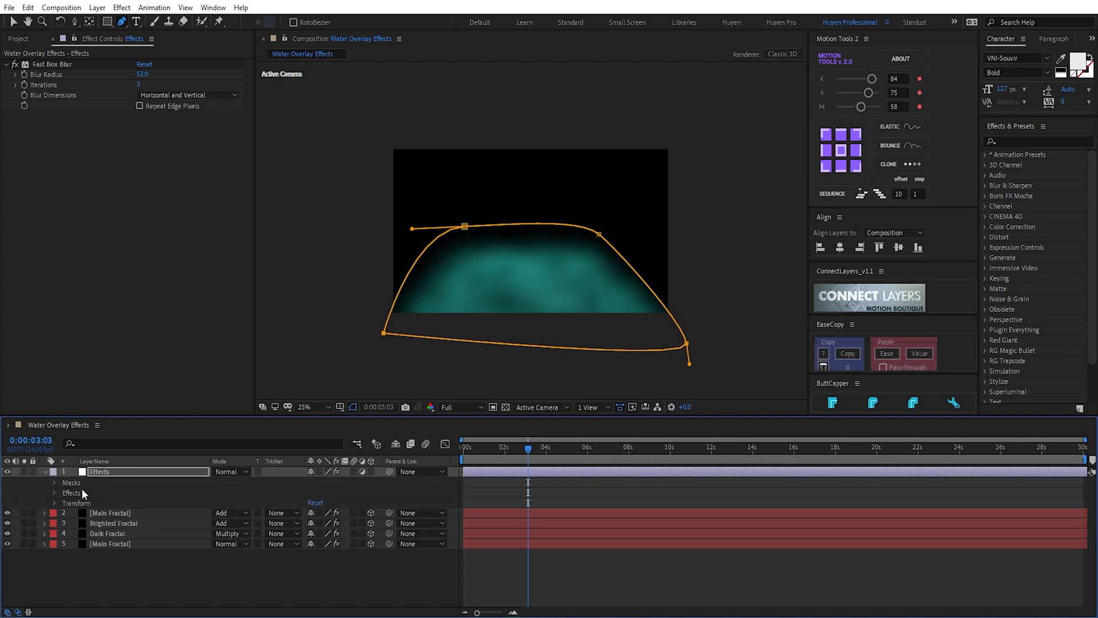
click(55, 482)
click(350, 493)
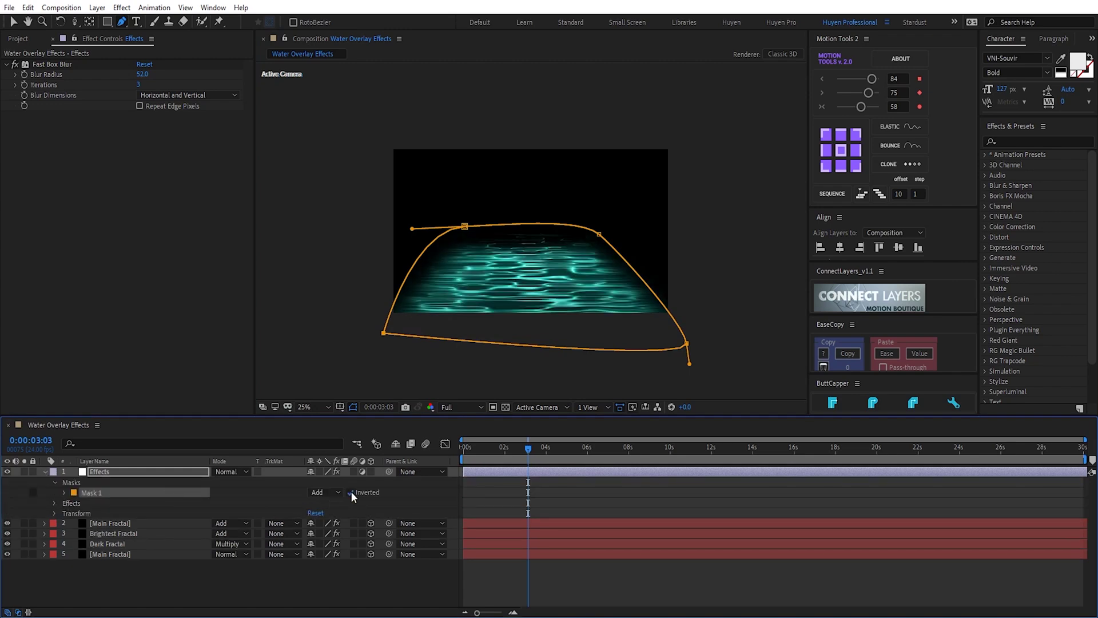
click(45, 472)
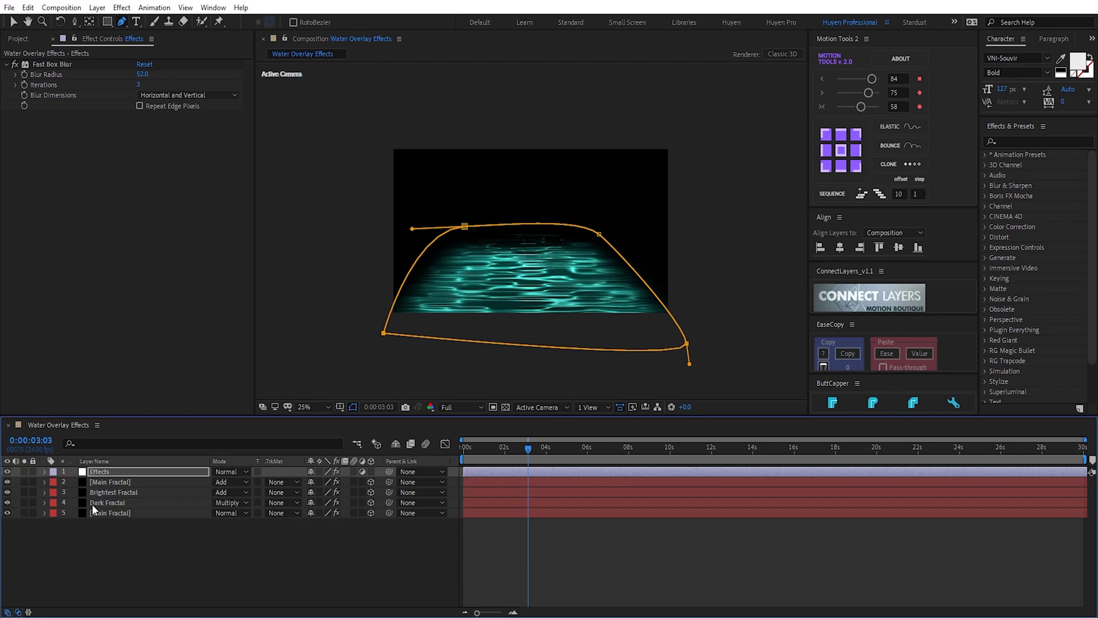
- Set the Effects layer's Fast Box Blur radius to 231 and enable Repeat Edge Pixels
click(113, 538)
click(122, 472)
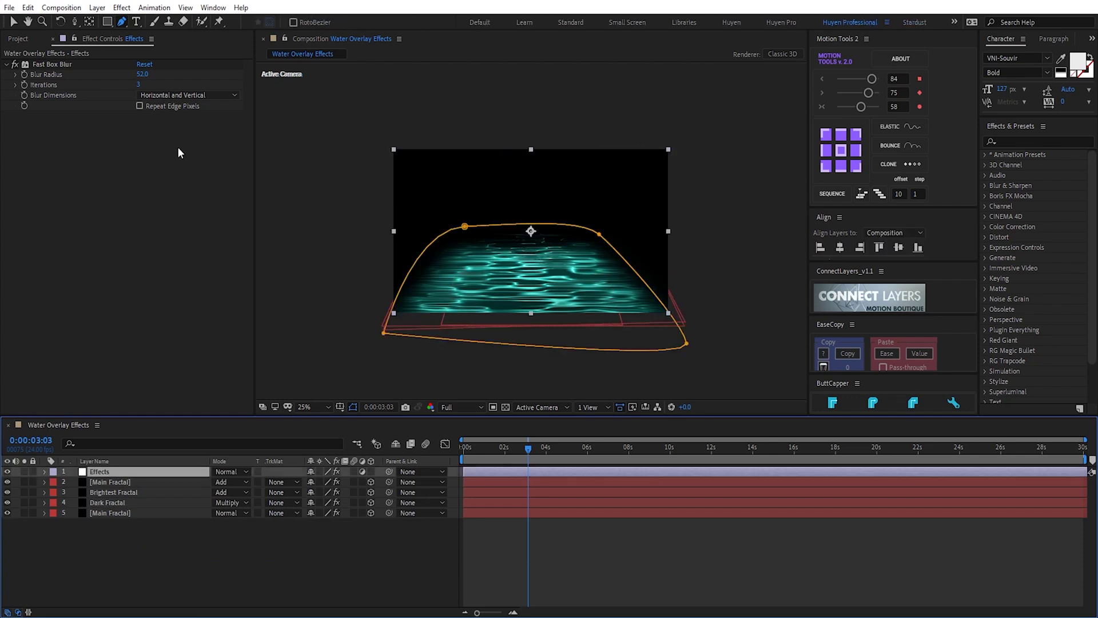
drag(143, 74, 249, 78)
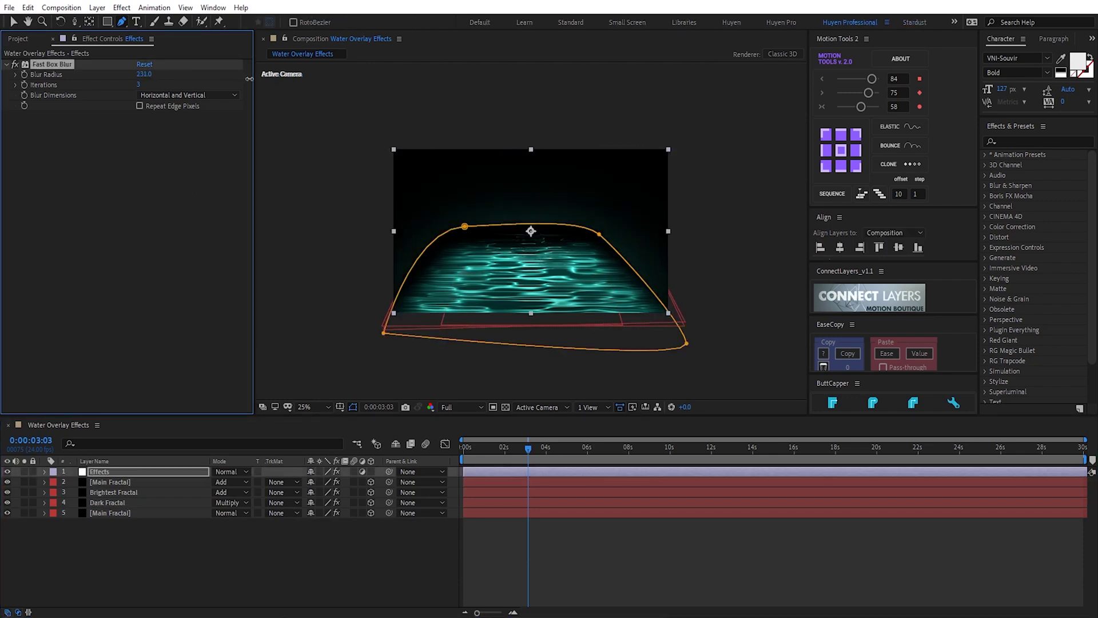
click(139, 105)
- Reshape Mask 1 on the Effects layer by moving its two upper points slightly down and to the right, nearer the water's far edge
key(v)
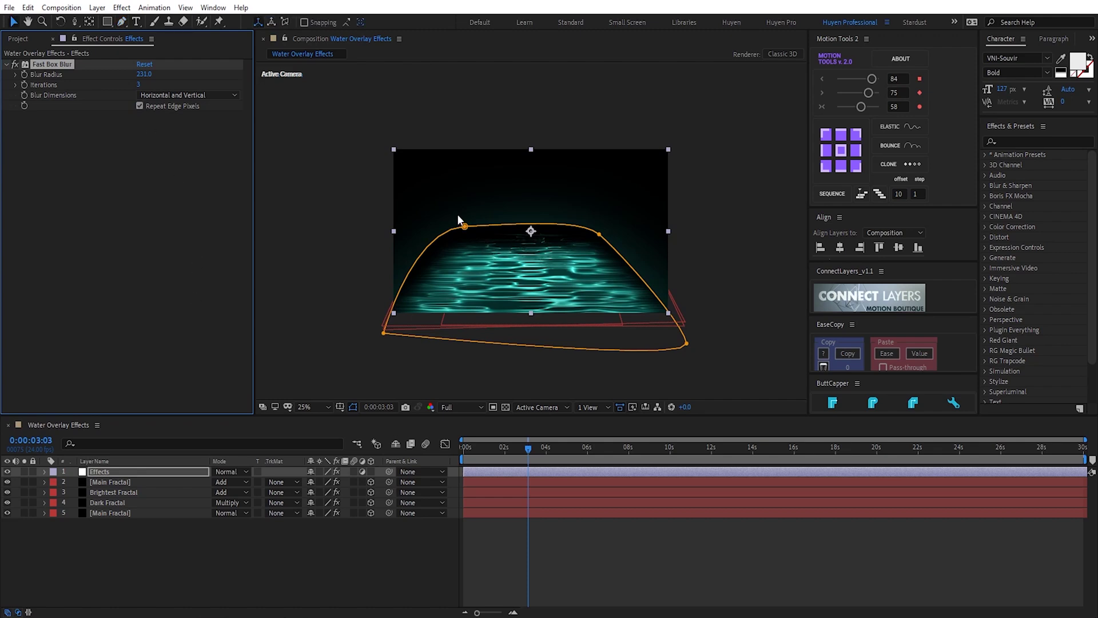
click(44, 472)
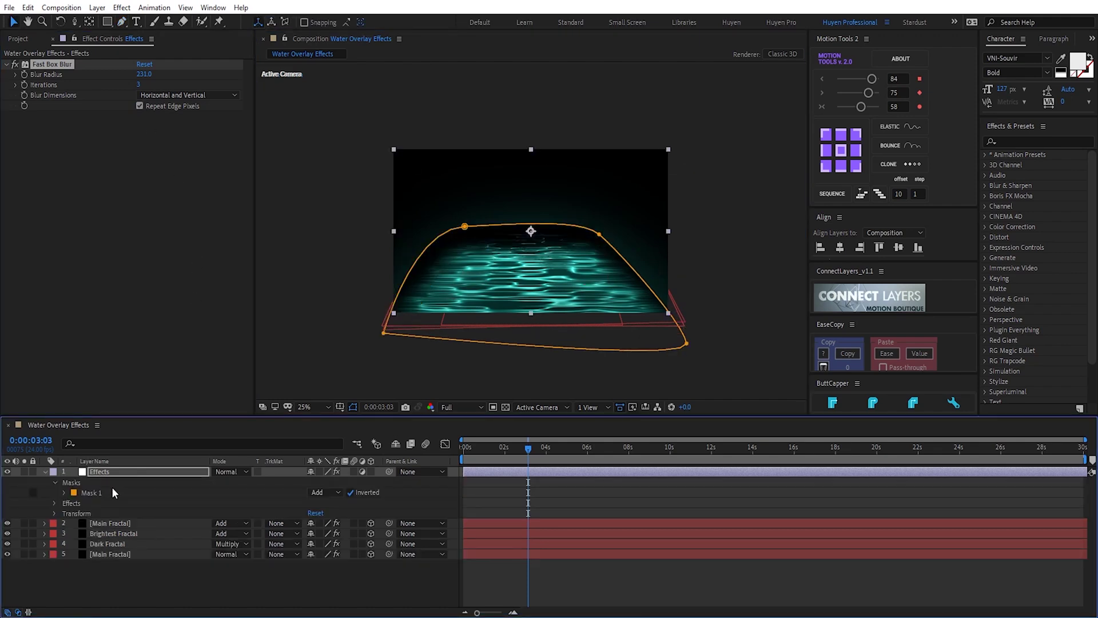
click(64, 493)
click(86, 492)
click(464, 226)
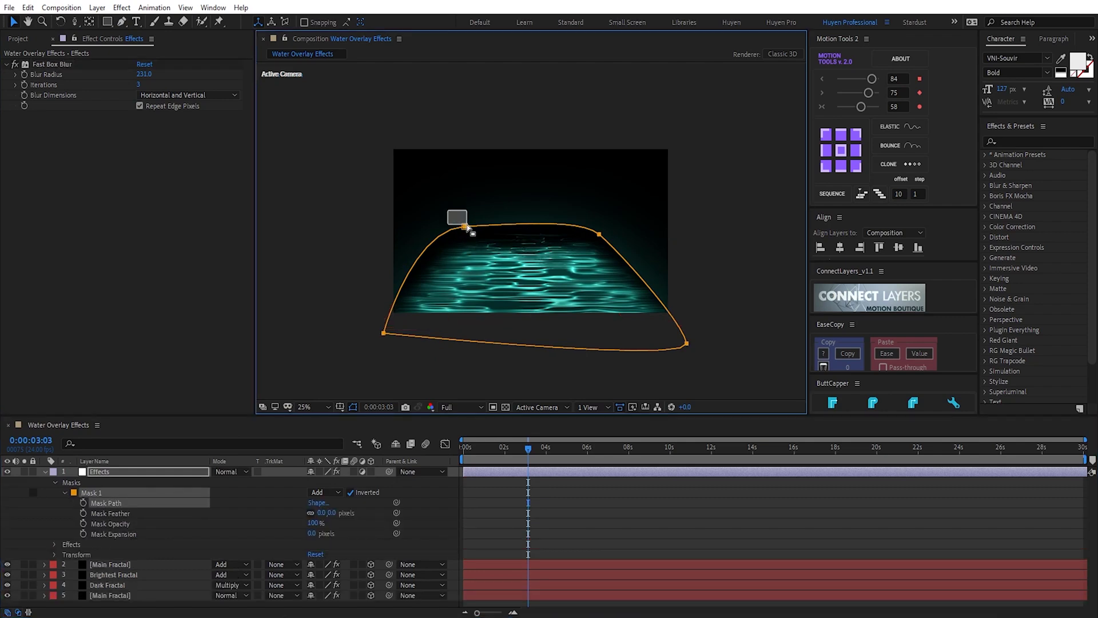
drag(465, 227, 473, 235)
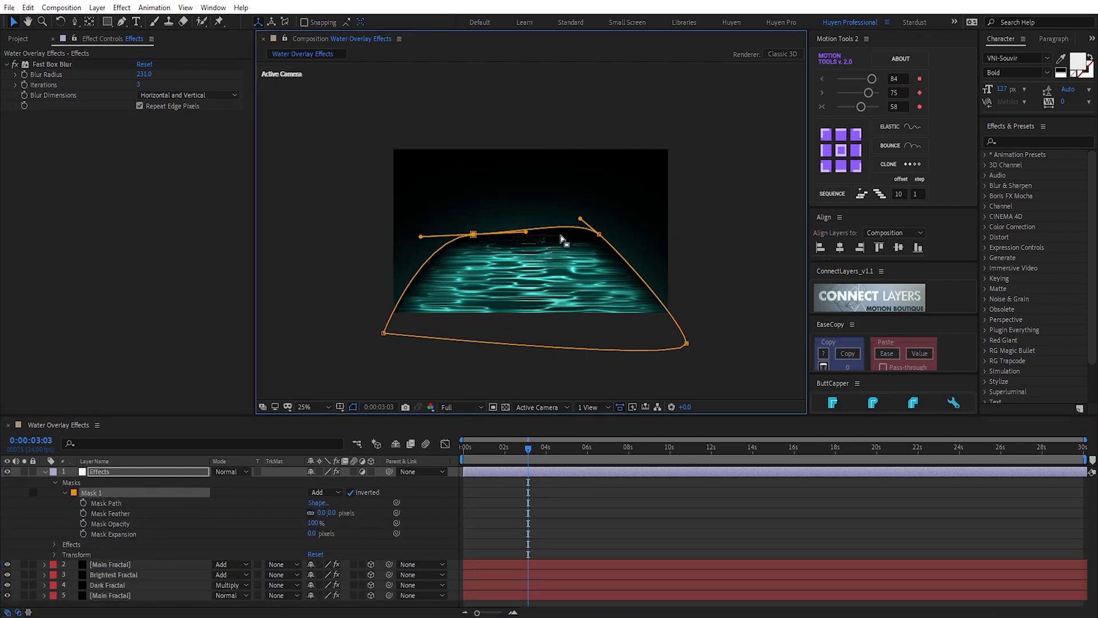
drag(601, 228, 609, 242)
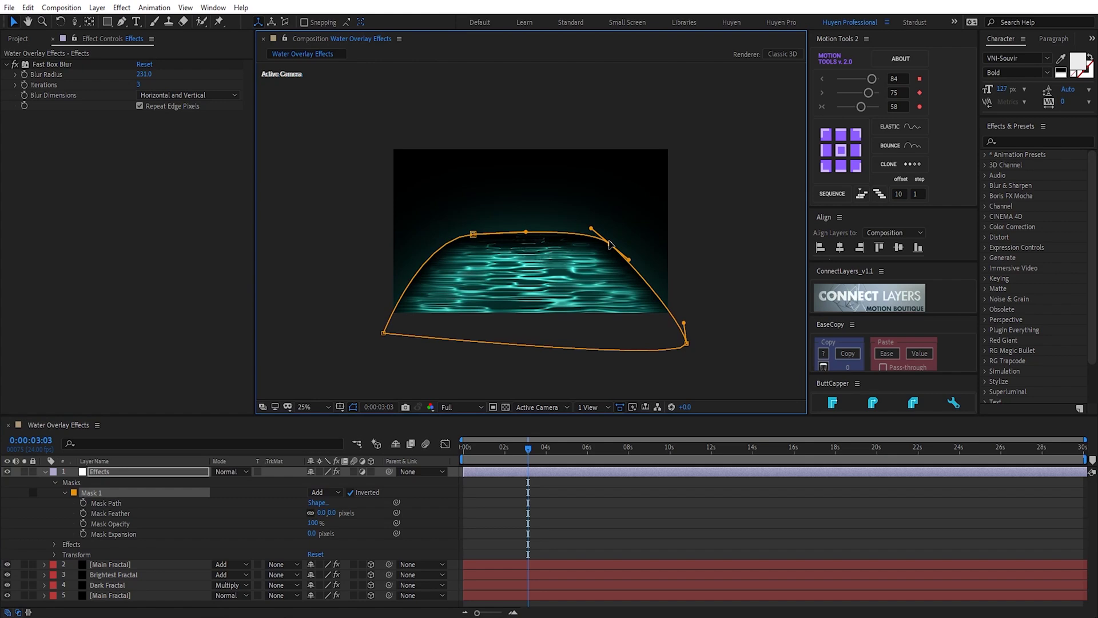